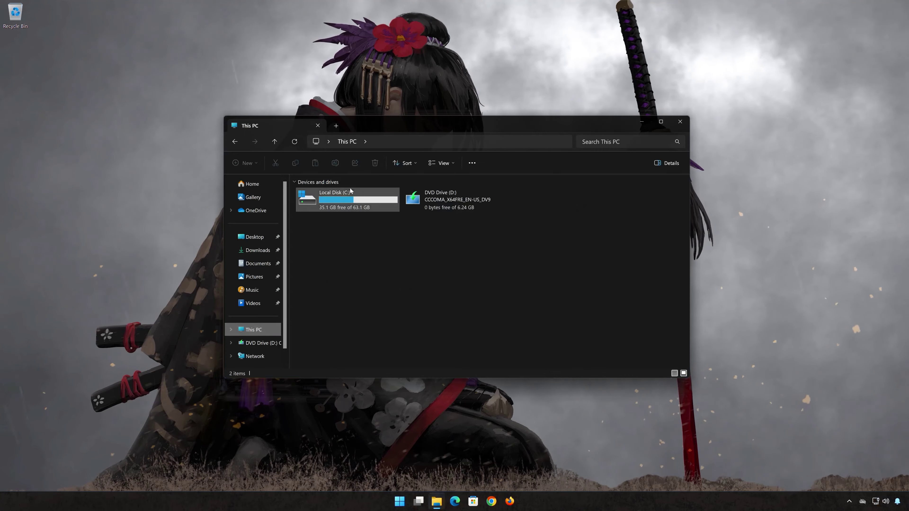
# Open the System32 folder inside the Windows folder on Local Disk (C:)
pyautogui.doubleClick(378, 197)
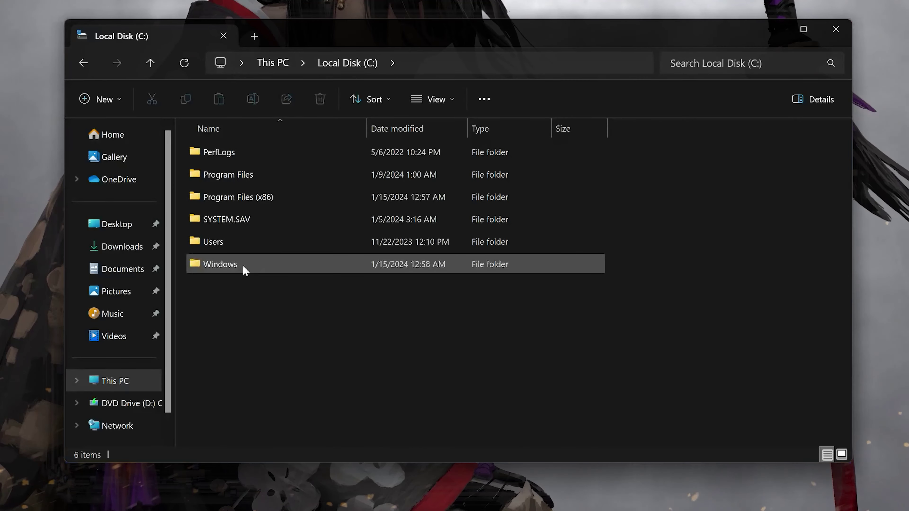
pyautogui.doubleClick(272, 271)
pyautogui.scroll(-4, 270, 267)
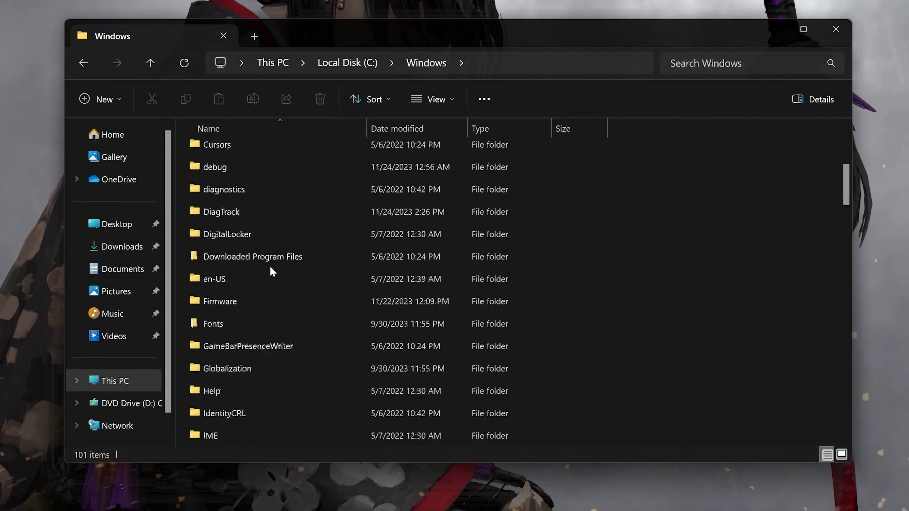
pyautogui.scroll(-14, 272, 271)
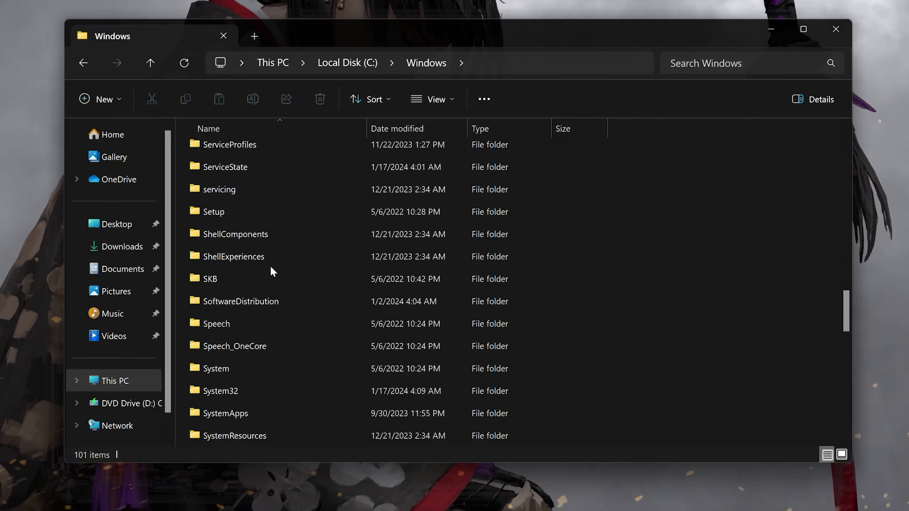
pyautogui.scroll(-2, 270, 267)
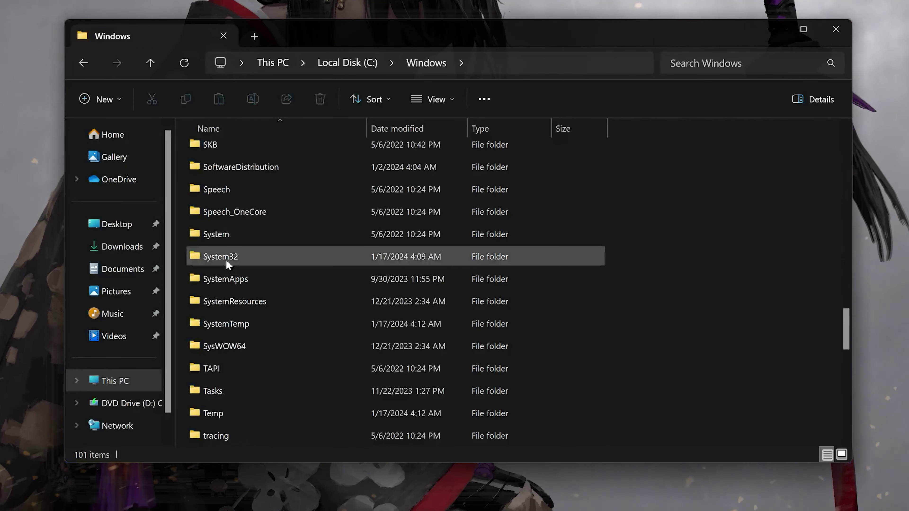
pyautogui.click(218, 260)
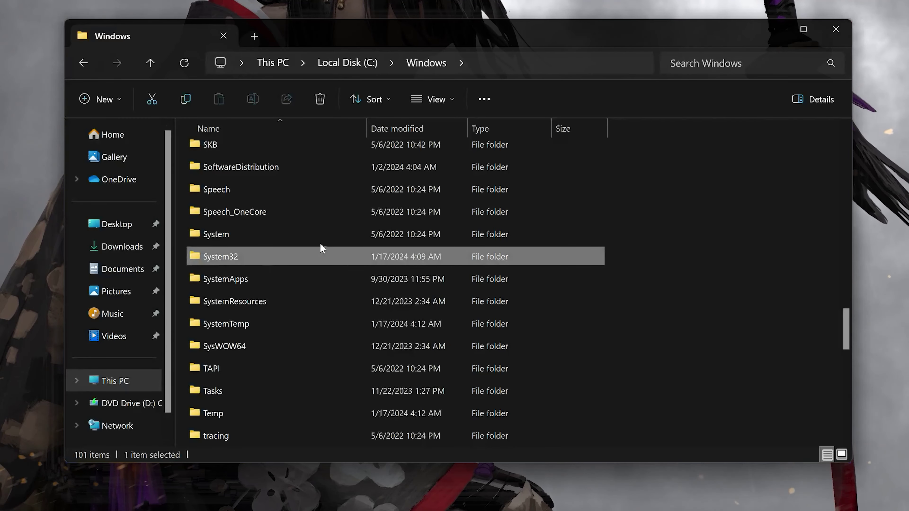
pyautogui.doubleClick(305, 258)
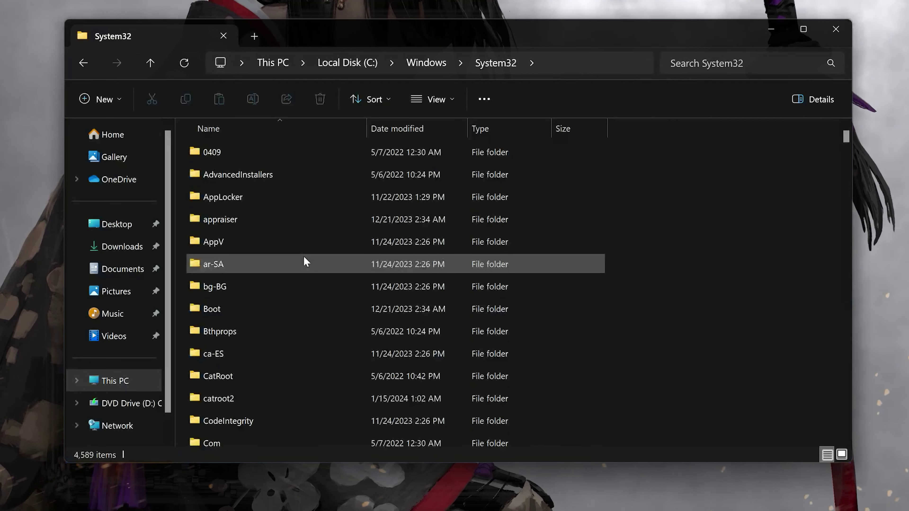
# Open the SecurityHealth folder in System32 and go into its 1.0.2311.17002-0 subfolder
pyautogui.scroll(-20, 305, 262)
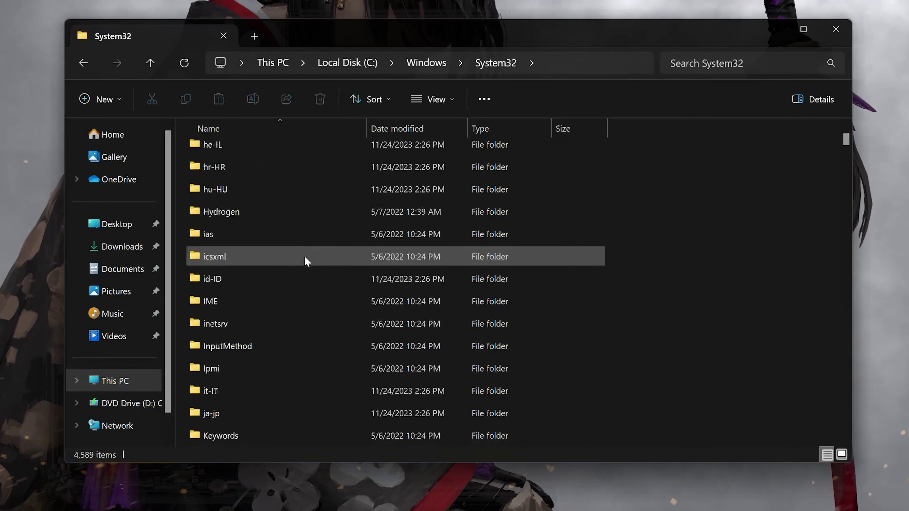
pyautogui.scroll(-15, 307, 261)
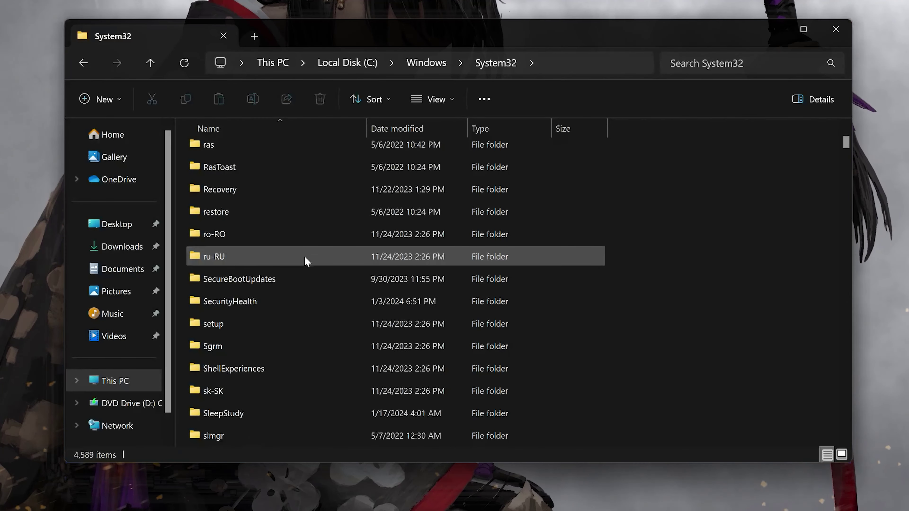
pyautogui.scroll(-2, 306, 261)
pyautogui.scroll(1, 290, 253)
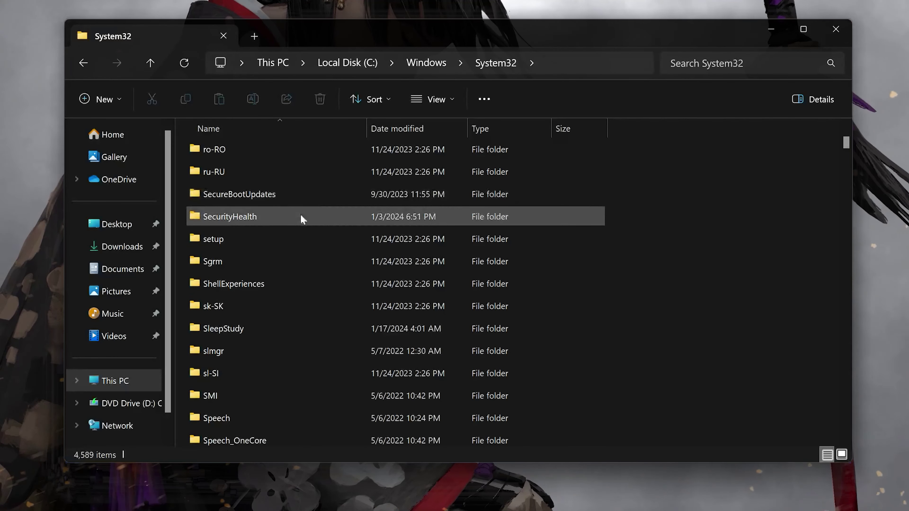
pyautogui.doubleClick(290, 222)
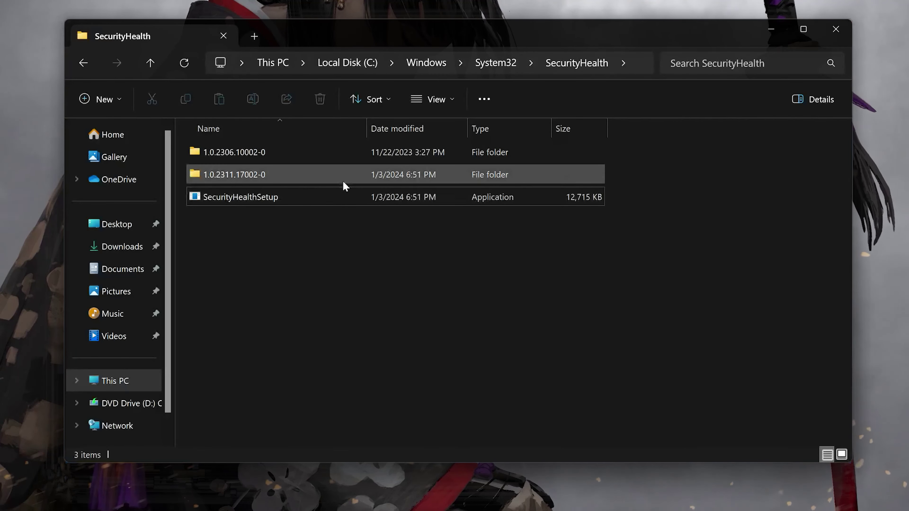
pyautogui.doubleClick(314, 174)
# Find the Microsoft.SecHealthUI_8wekyb3d8bbwe APPX package in the 1.0.2311.17002-0 folder and open it in the installer
pyautogui.scroll(-4, 310, 179)
pyautogui.scroll(-7, 309, 183)
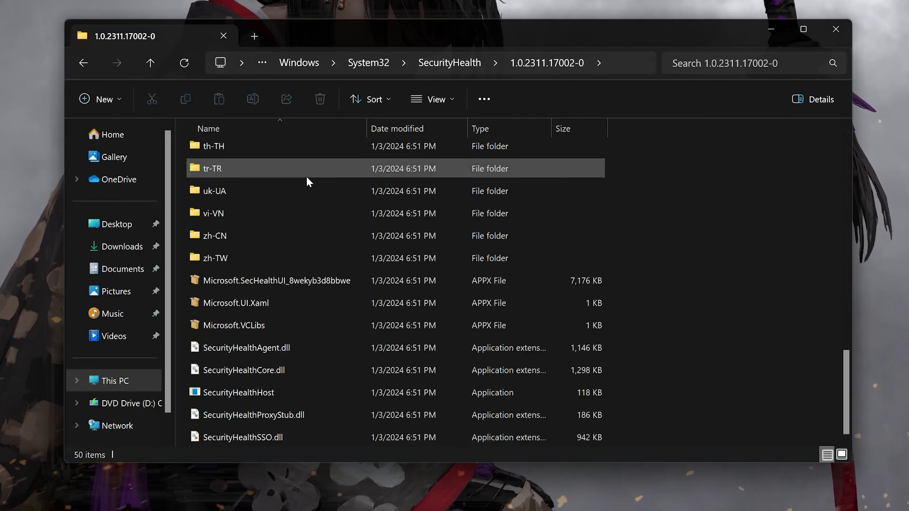
pyautogui.click(310, 392)
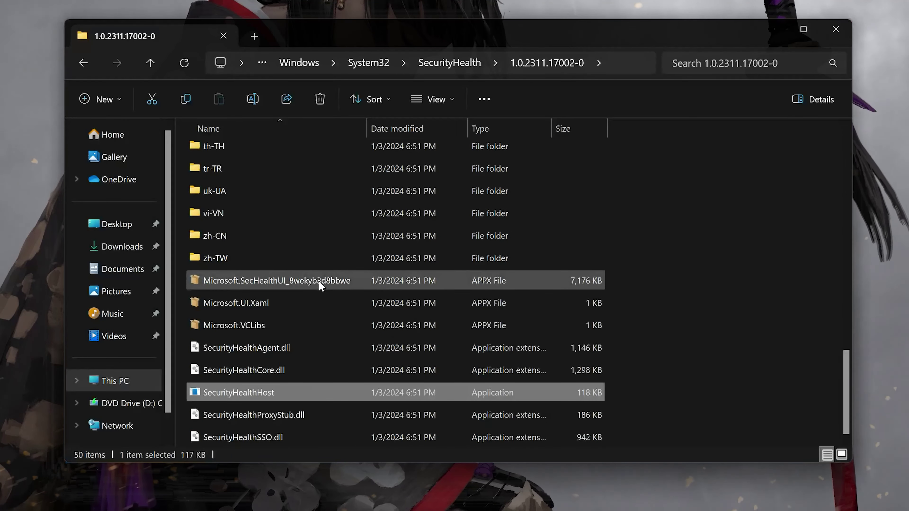
pyautogui.click(324, 282)
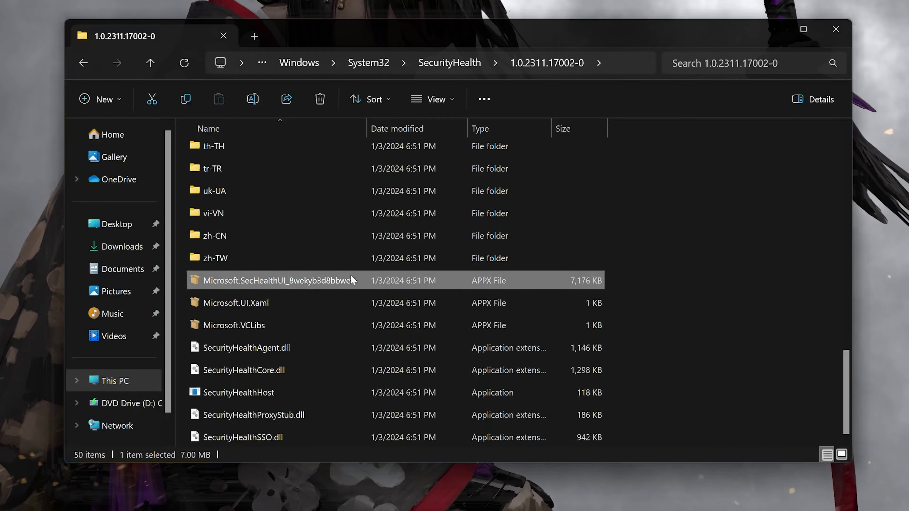
pyautogui.doubleClick(339, 278)
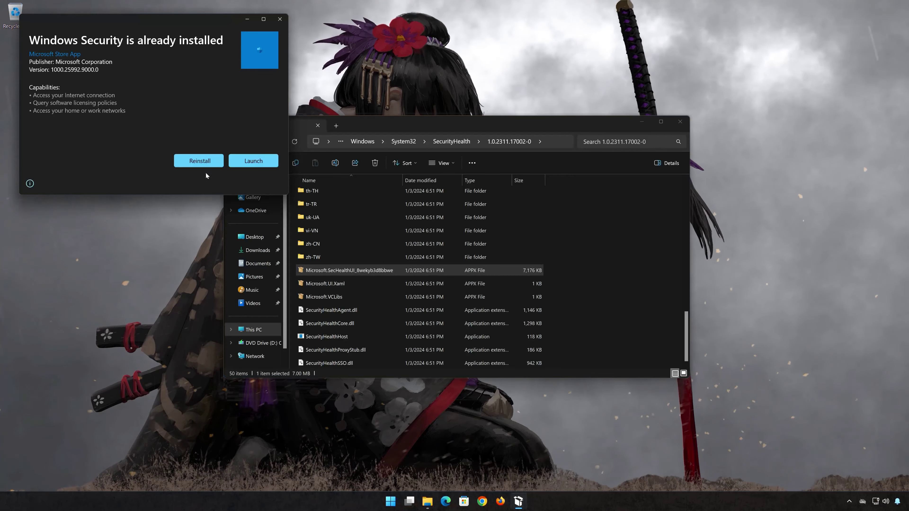
# Reinstall Windows Security, confirming the reinstall despite the existing version, and launch the app
pyautogui.click(208, 159)
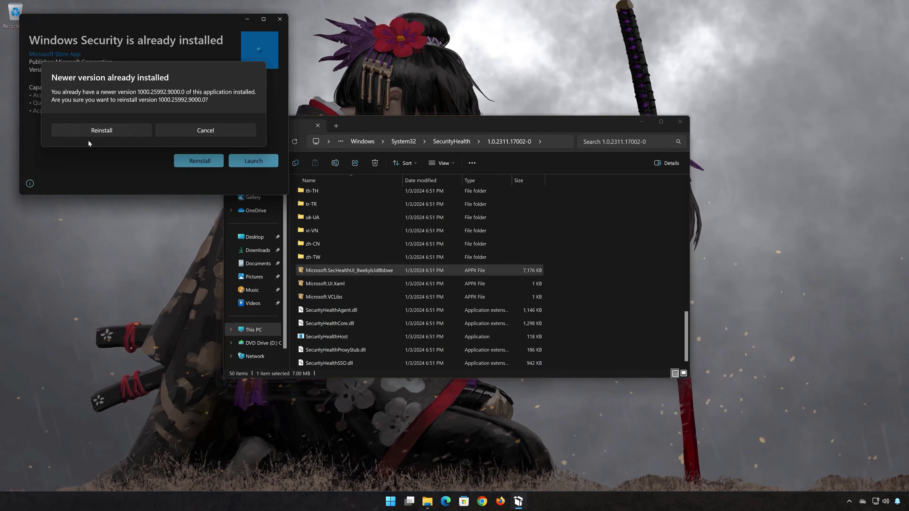
pyautogui.click(118, 131)
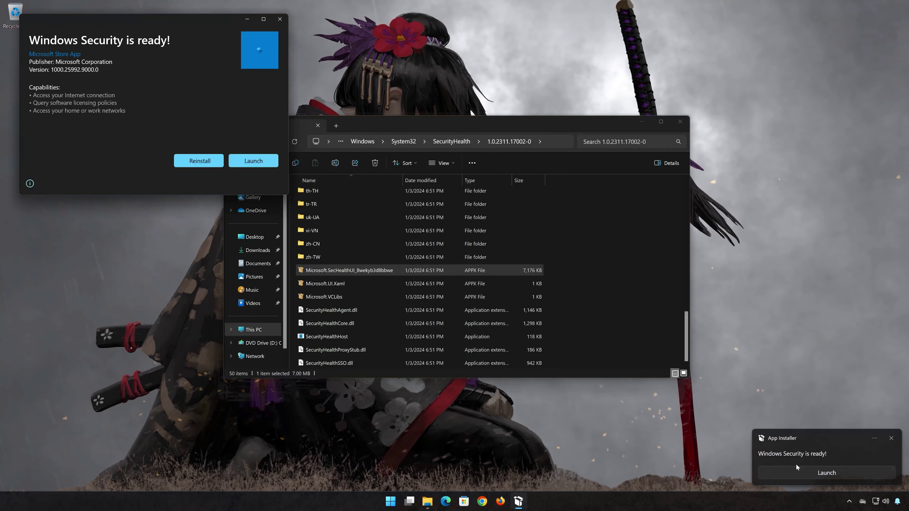
pyautogui.click(835, 474)
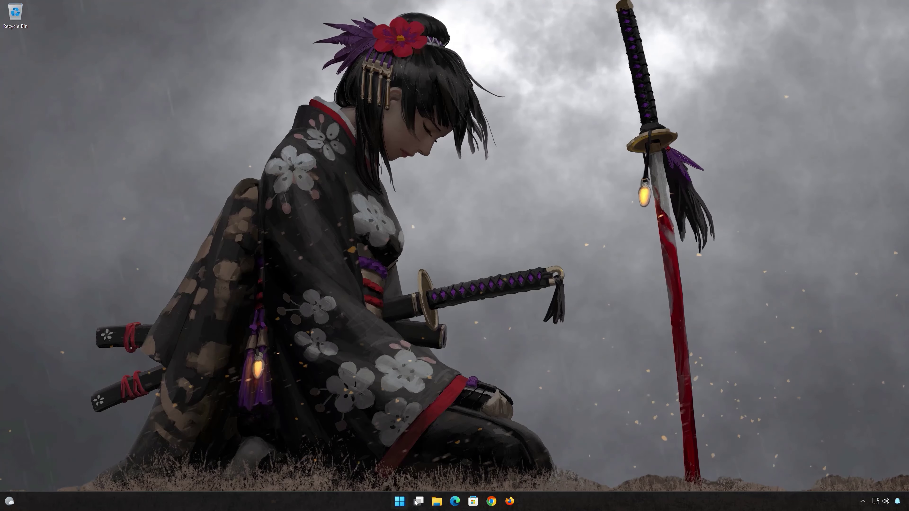
# Search for powershell, run Windows PowerShell as administrator with elevation allowed, and move its window to the middle of the desktop
pyautogui.click(407, 507)
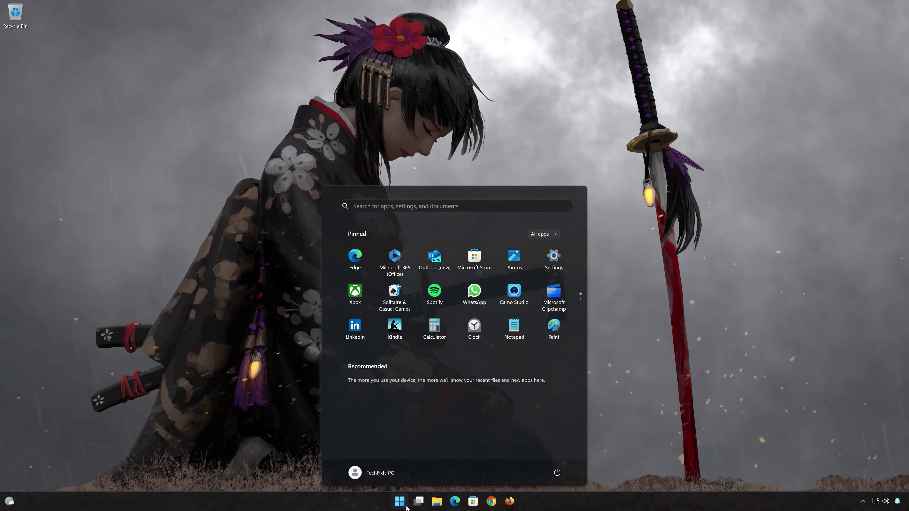
pyautogui.write('power')
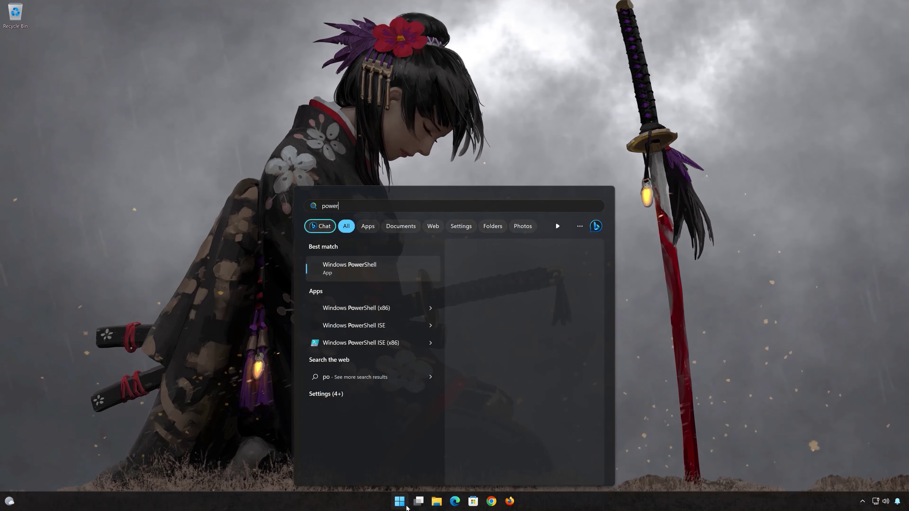
pyautogui.write('shell')
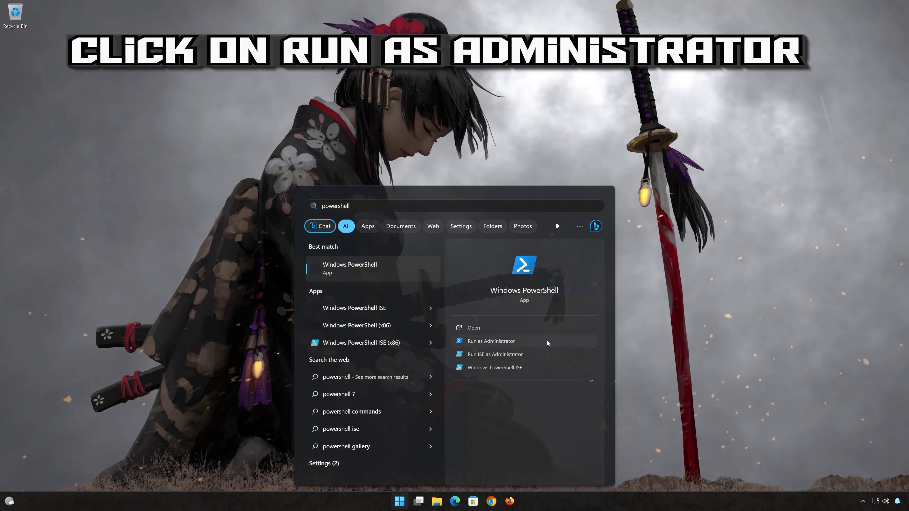
pyautogui.click(527, 342)
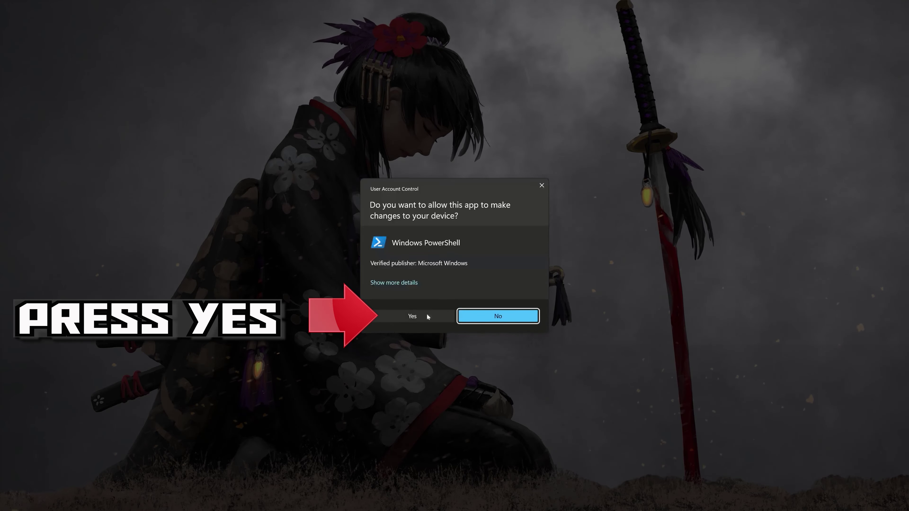
pyautogui.click(412, 317)
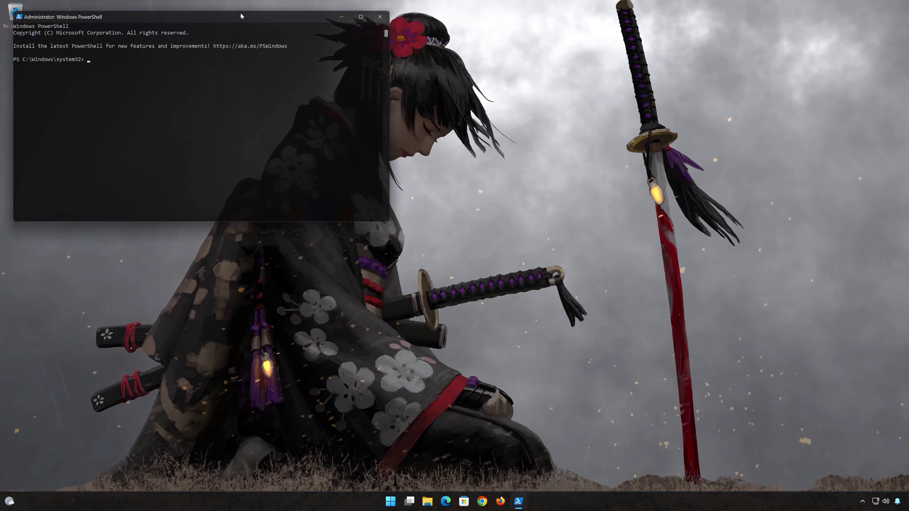
pyautogui.moveTo(242, 16); pyautogui.dragTo(498, 121)
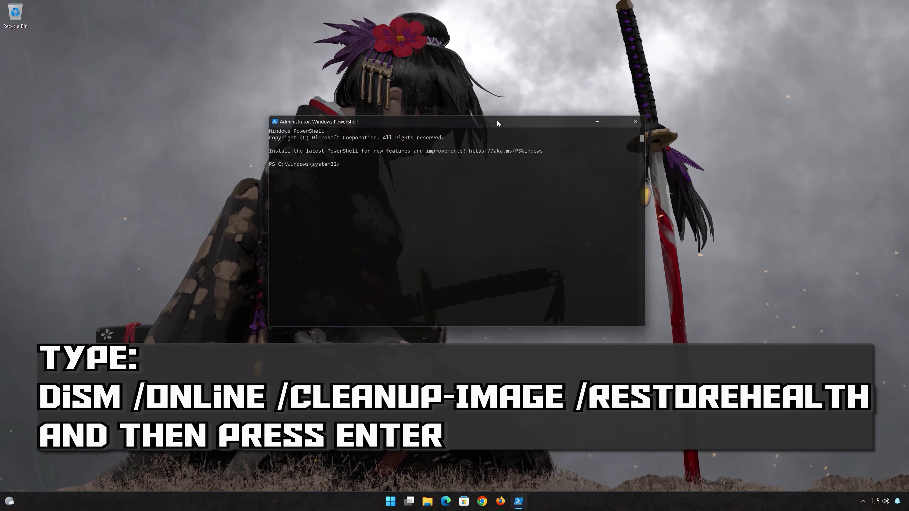
# Run DISM /Online /Cleanup-Image /RestoreHealth in the elevated PowerShell and, once the repair finishes, close the session with exit
pyautogui.write('DISM')
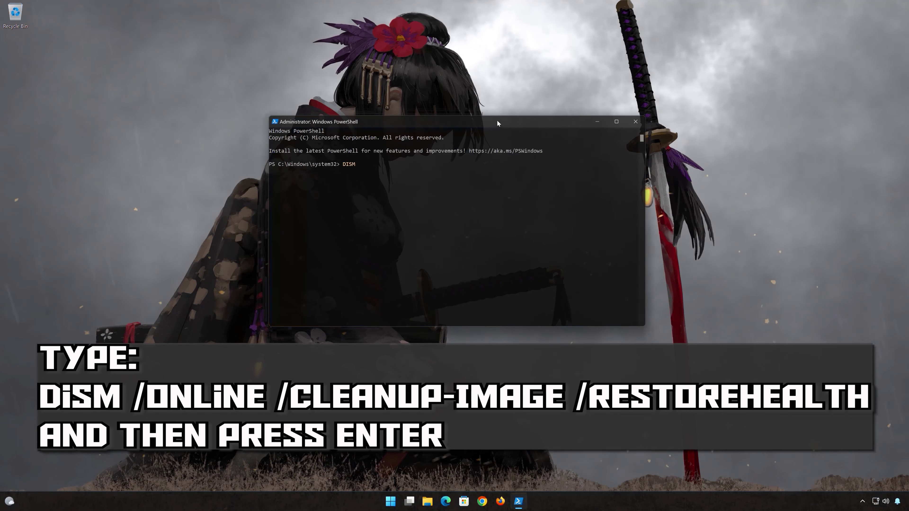
pyautogui.write(' /Onl')
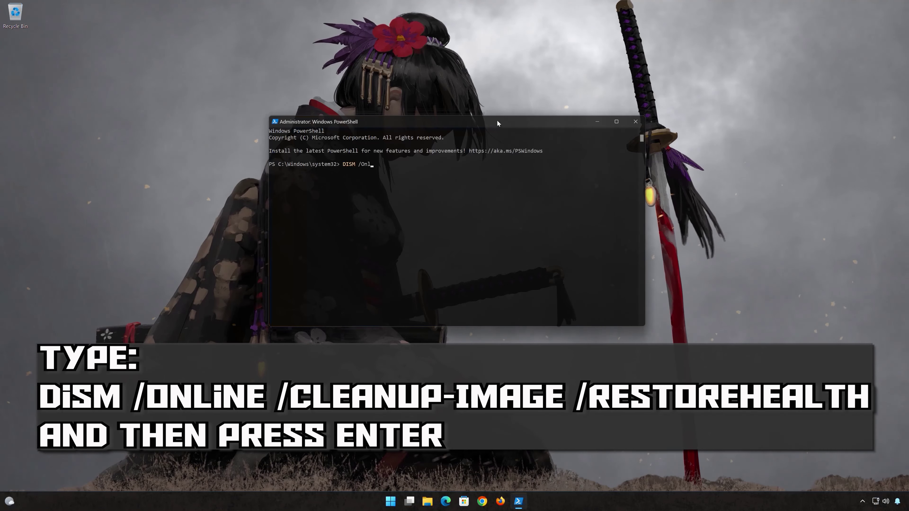
pyautogui.write('inn')
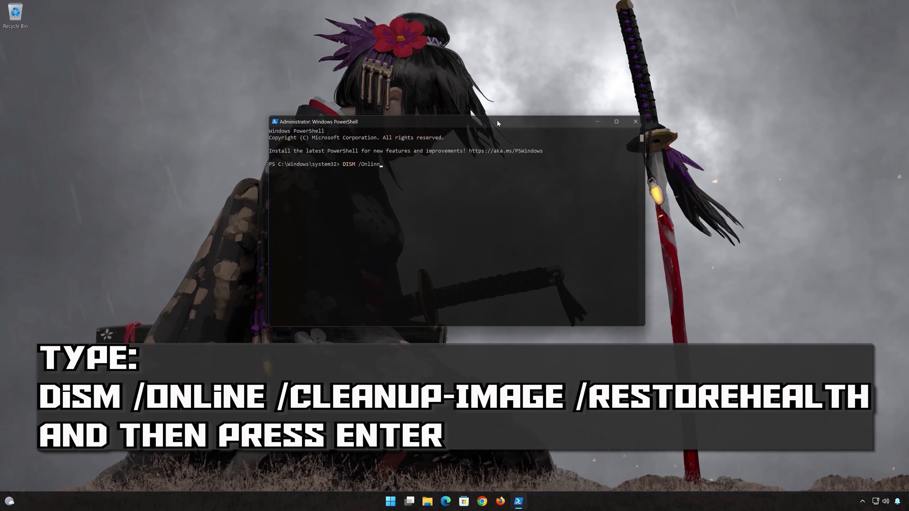
pyautogui.press('BackSpace')
pyautogui.write('e ')
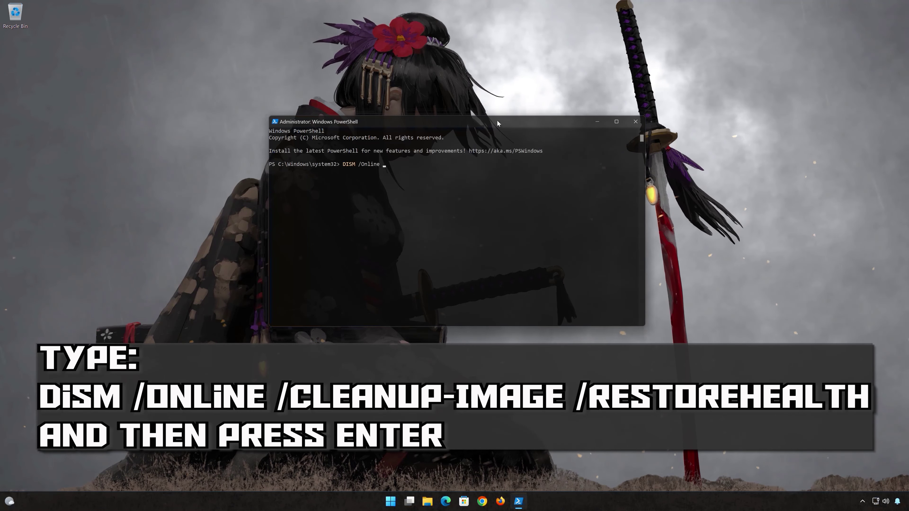
pyautogui.write('/')
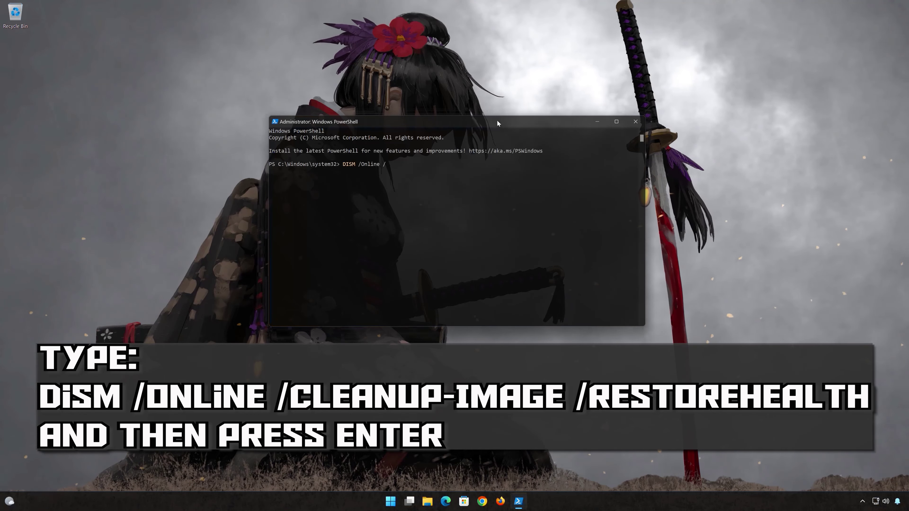
pyautogui.write('C')
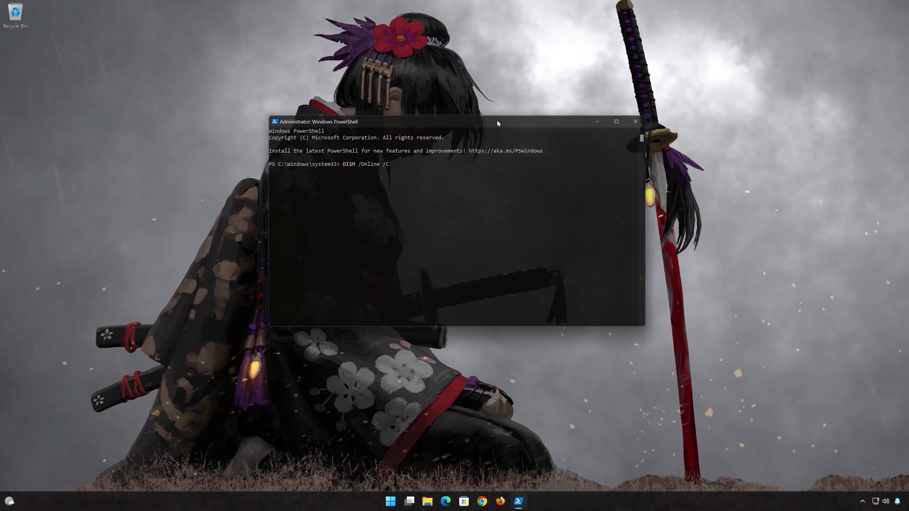
pyautogui.write('lean')
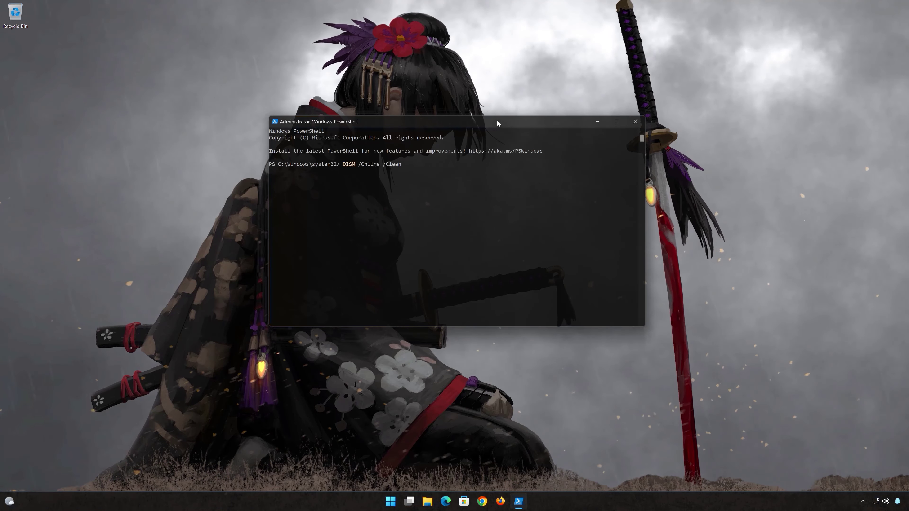
pyautogui.write('up-')
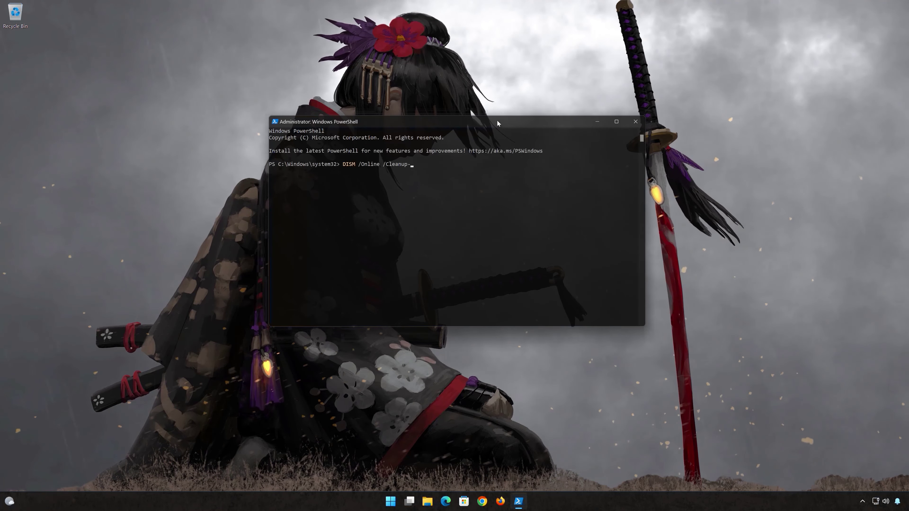
pyautogui.write('Ima')
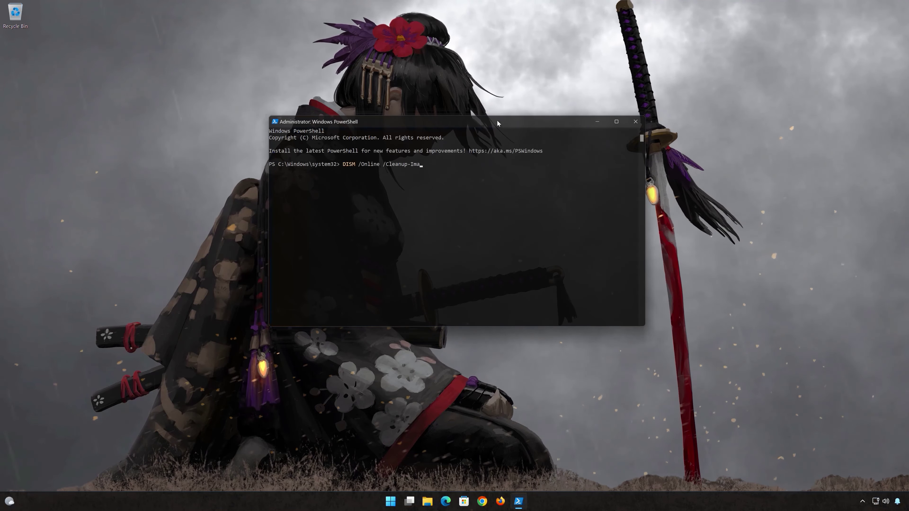
pyautogui.write('ge')
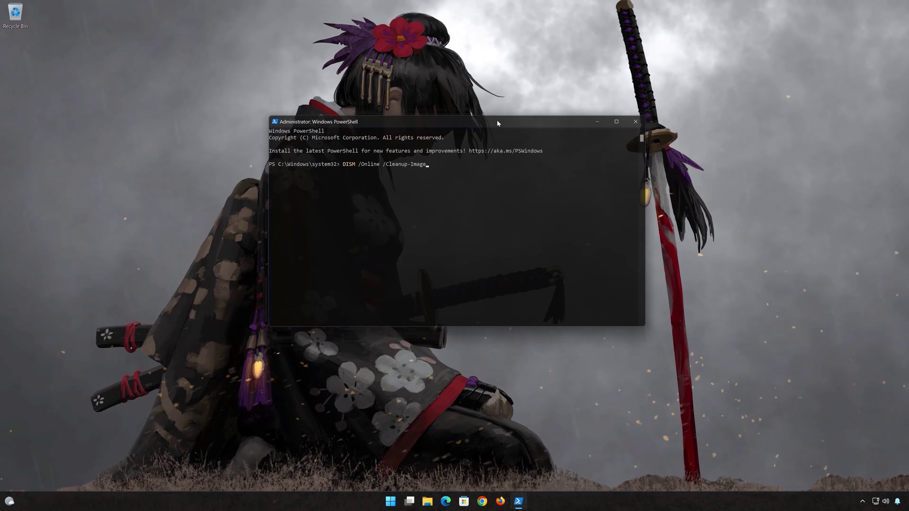
pyautogui.write(' /')
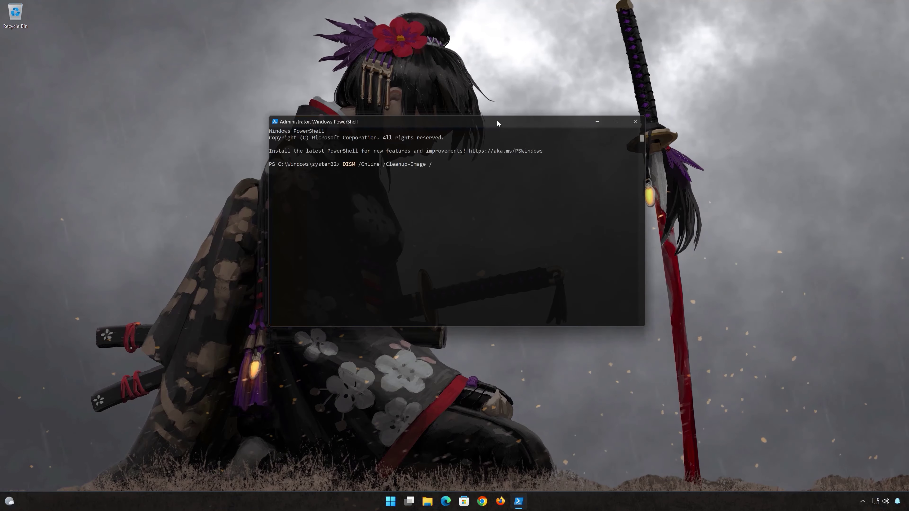
pyautogui.write('Res')
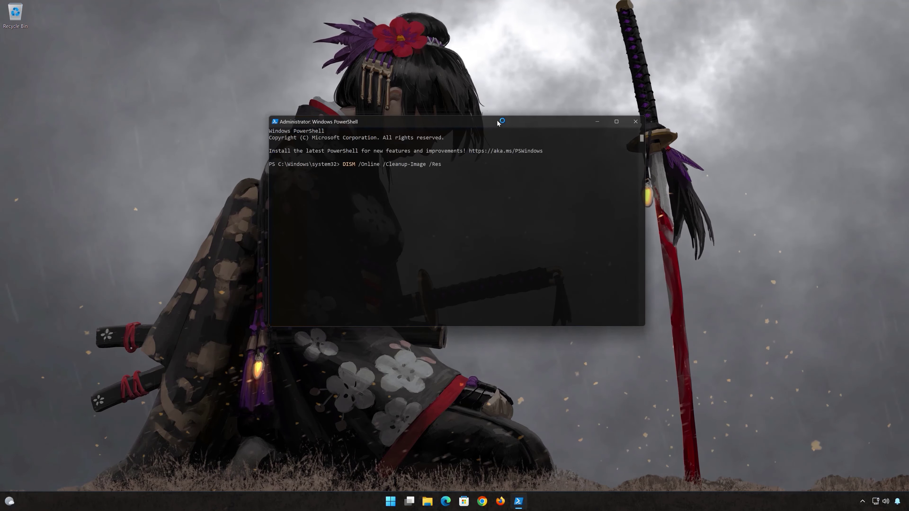
pyautogui.write('tore')
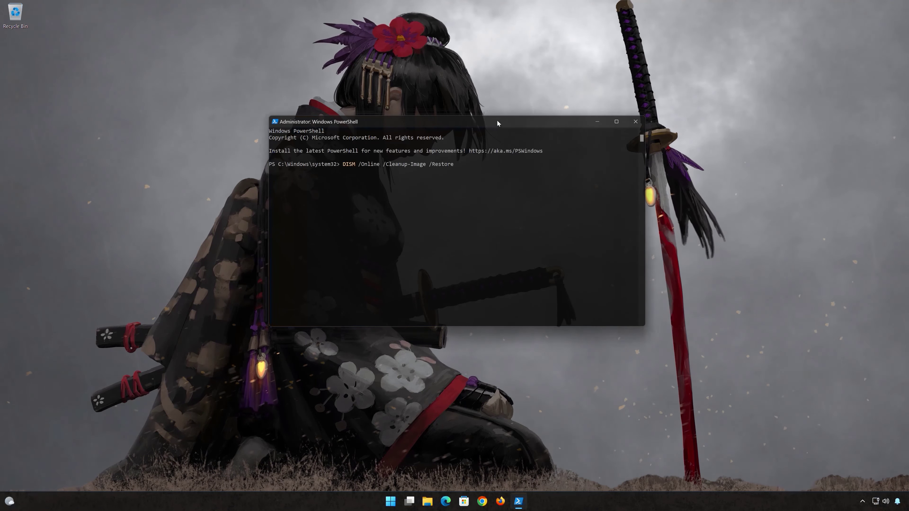
pyautogui.write('Healt')
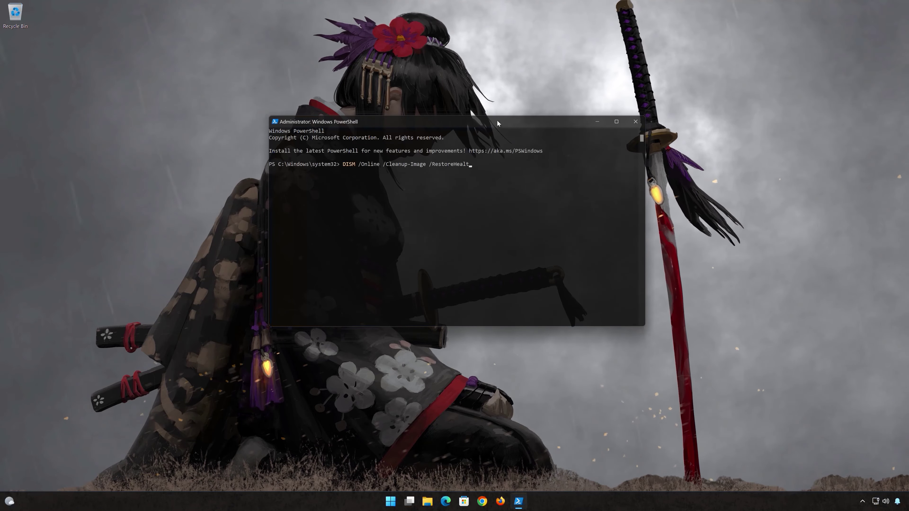
pyautogui.write('h')
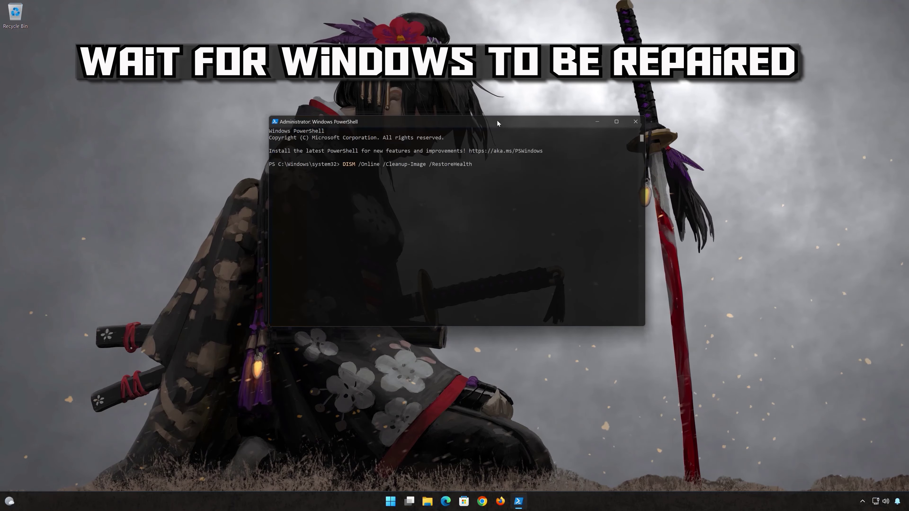
pyautogui.press('Return')
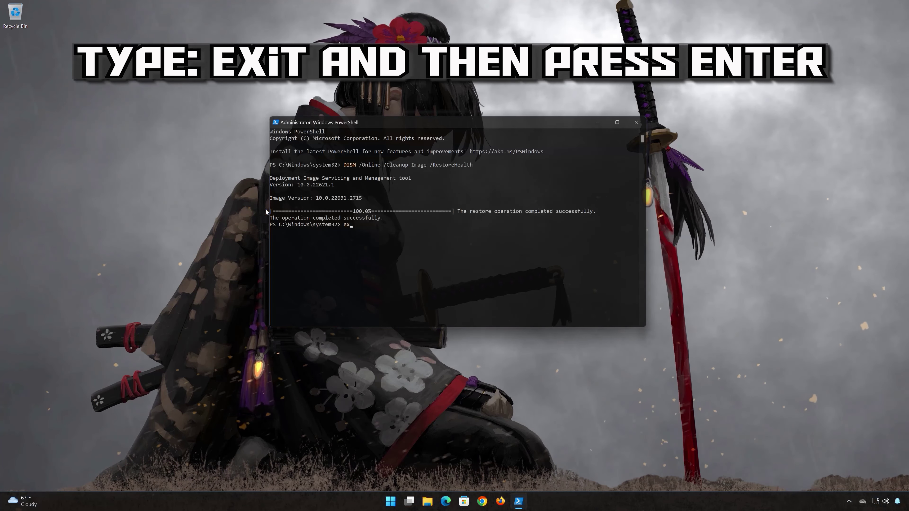
pyautogui.write('exit')
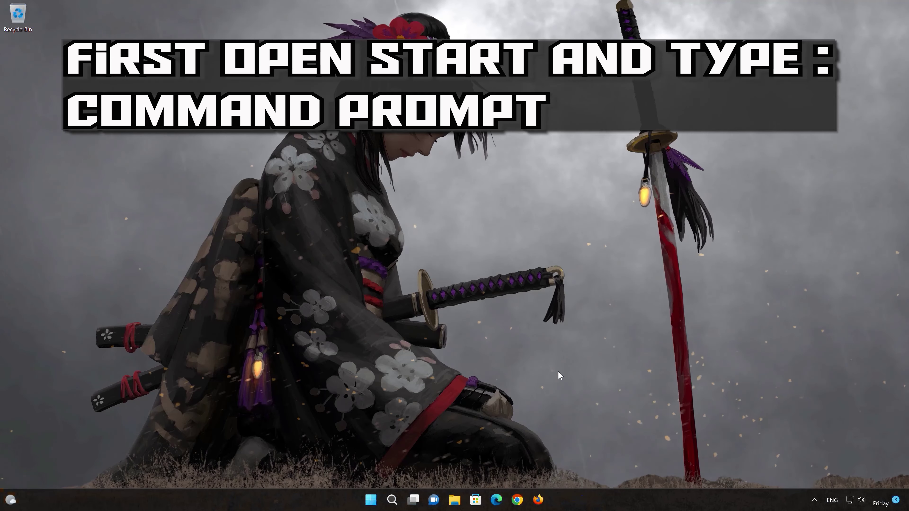
# Search for cmd, run Command Prompt as administrator with elevation allowed, and move its window to the middle of the desktop
pyautogui.press('super')
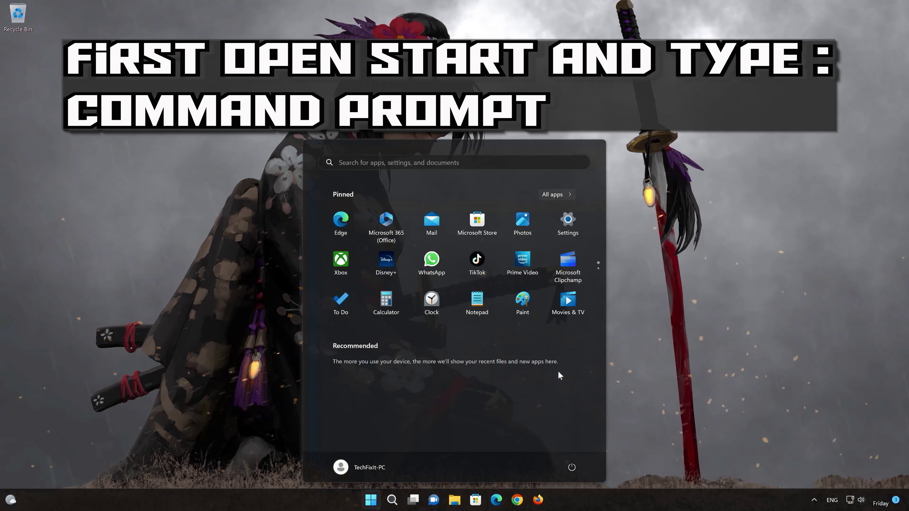
pyautogui.write('cmd')
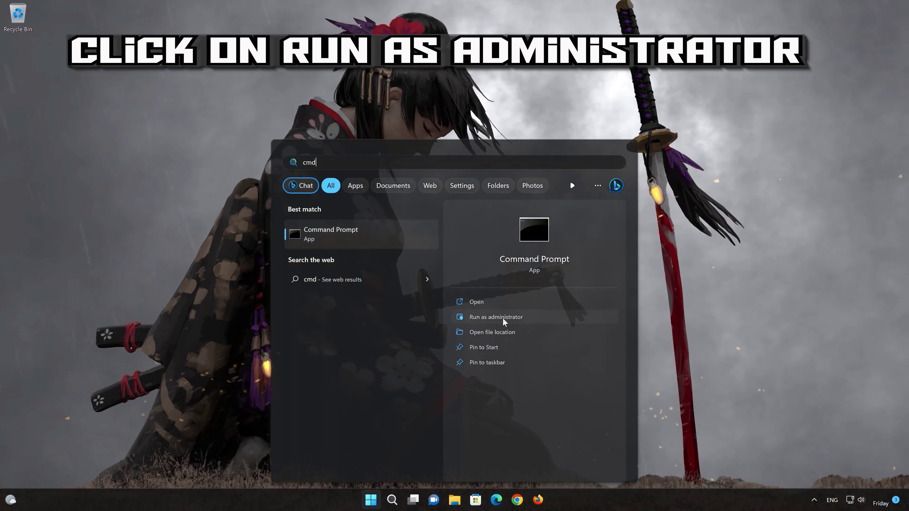
pyautogui.click(495, 317)
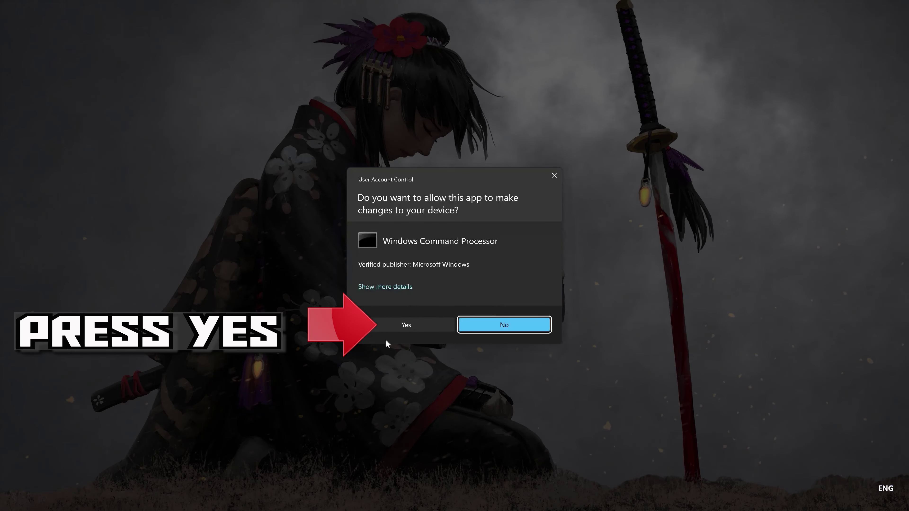
pyautogui.click(401, 326)
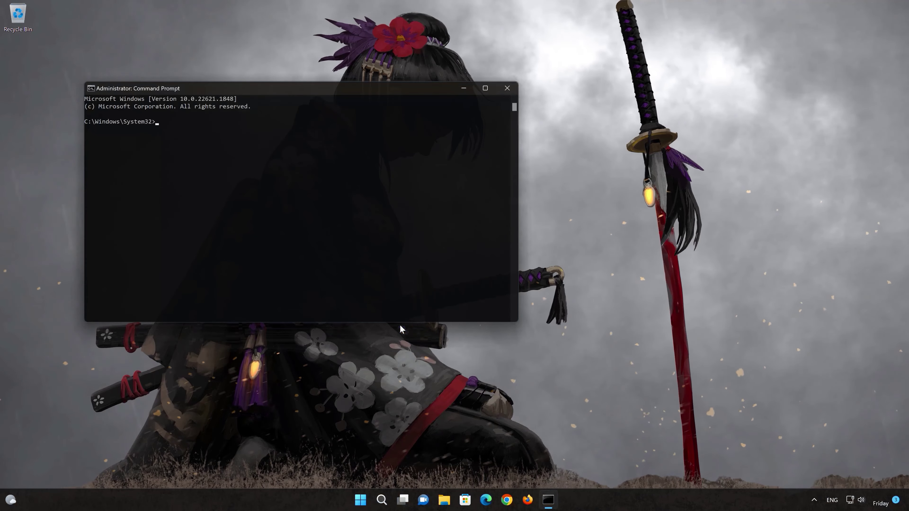
pyautogui.moveTo(386, 90); pyautogui.dragTo(556, 135)
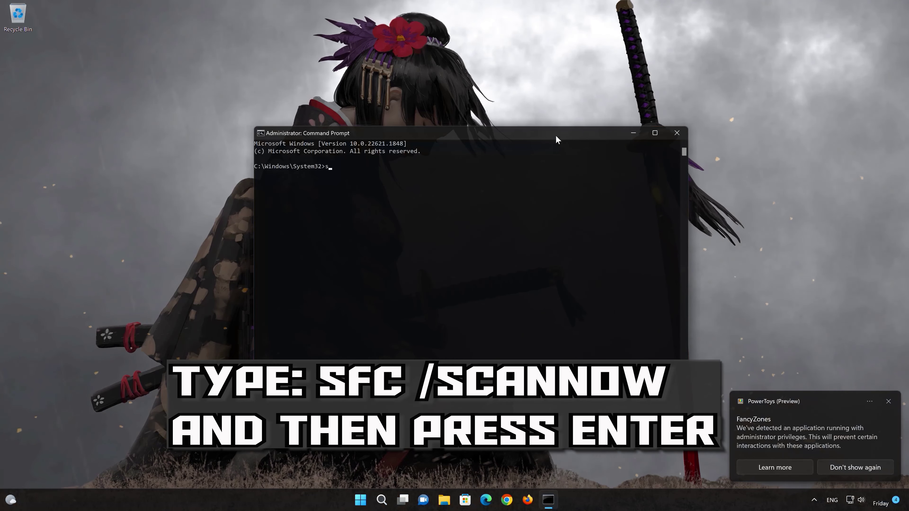
# Run sfc /scannow in the elevated Command Prompt and, once the scan finishes, close the session with exit
pyautogui.write('sfc /sc')
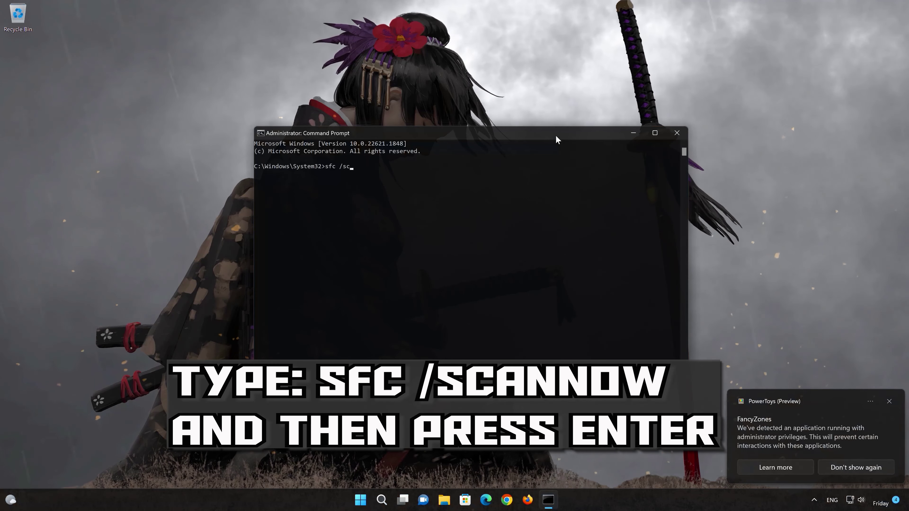
pyautogui.write('annow')
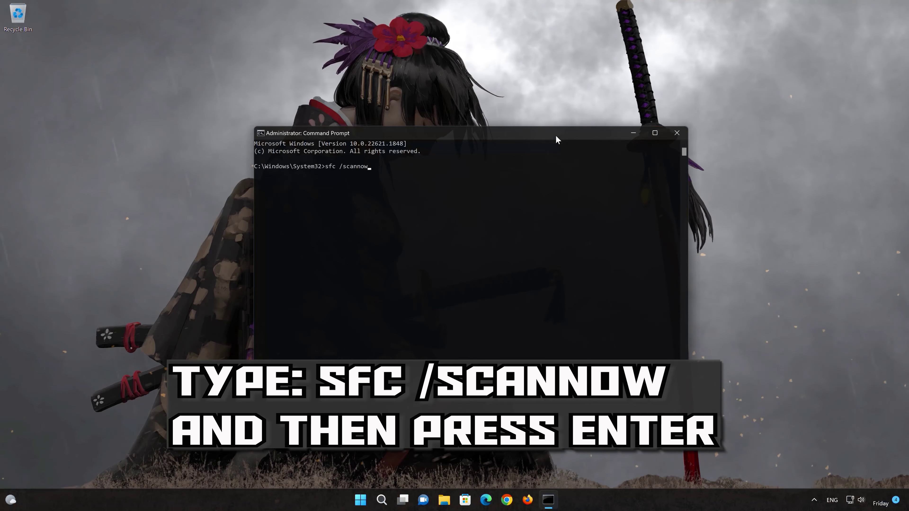
pyautogui.press('Return')
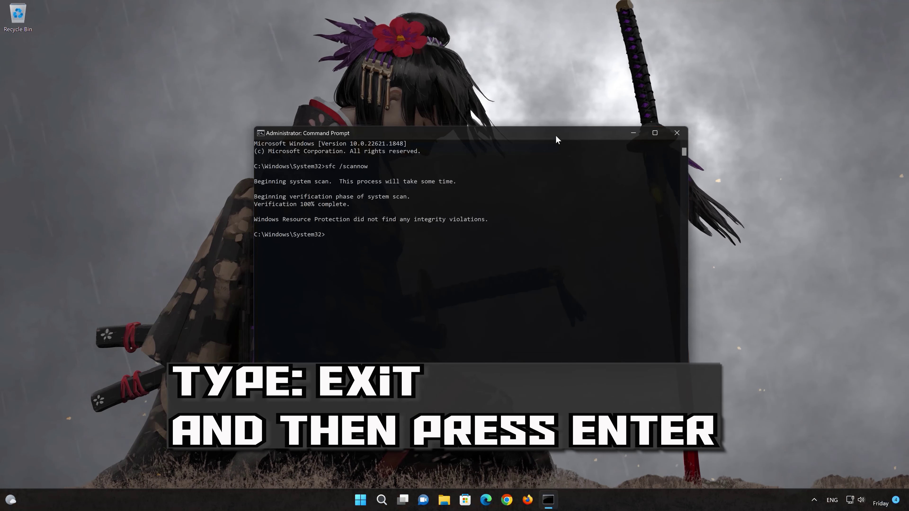
pyautogui.write('ex')
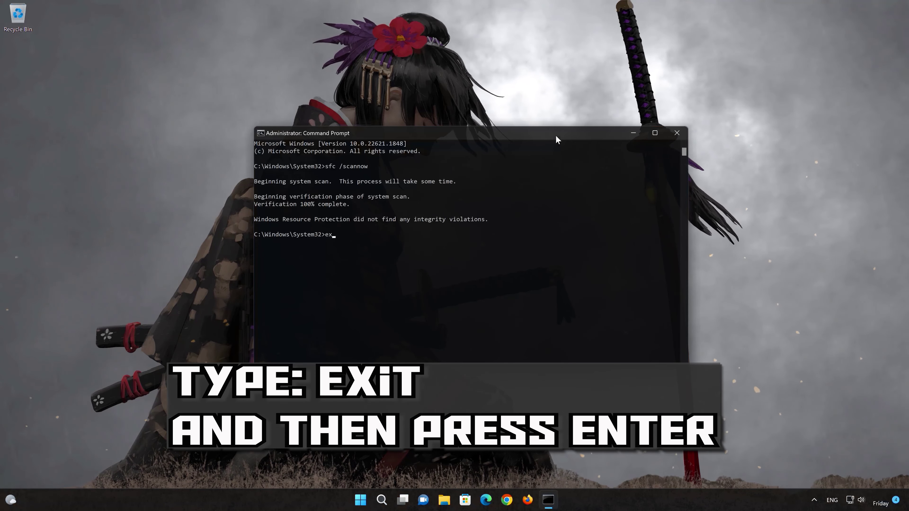
pyautogui.write('it')
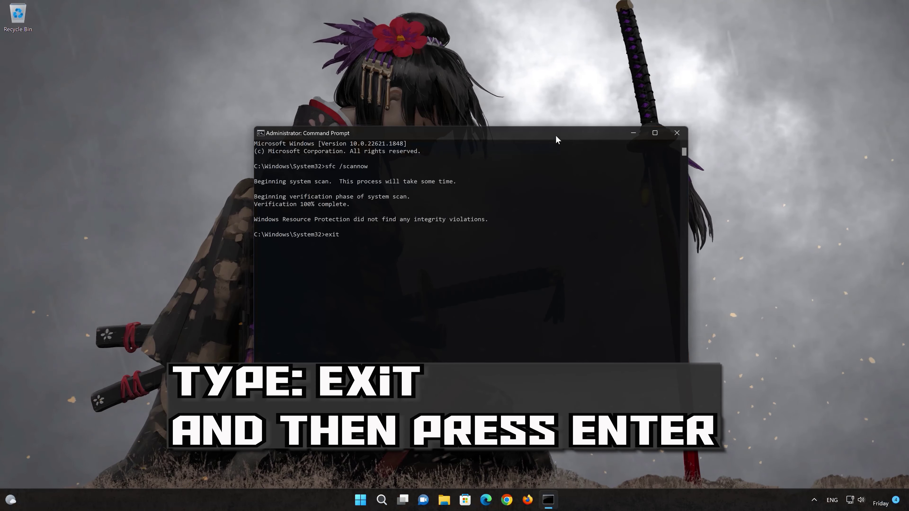
pyautogui.press('Return')
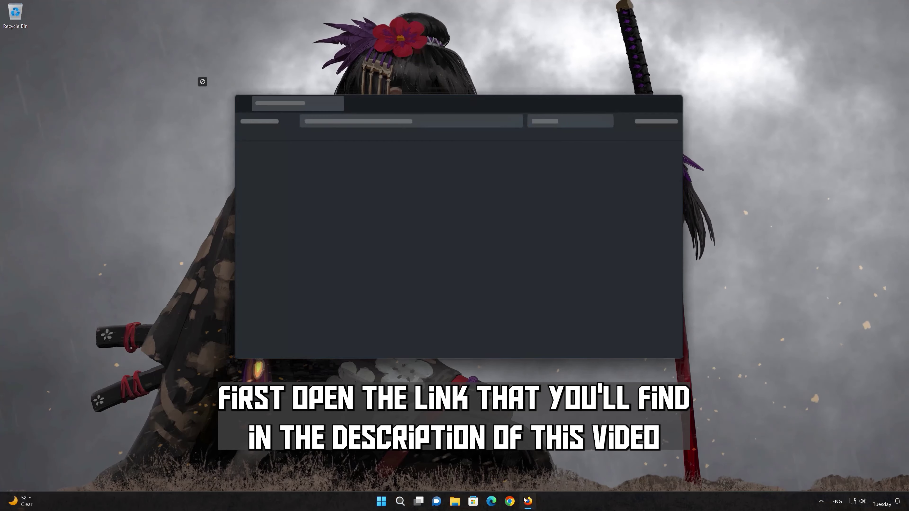
pyautogui.rightClick(411, 122)
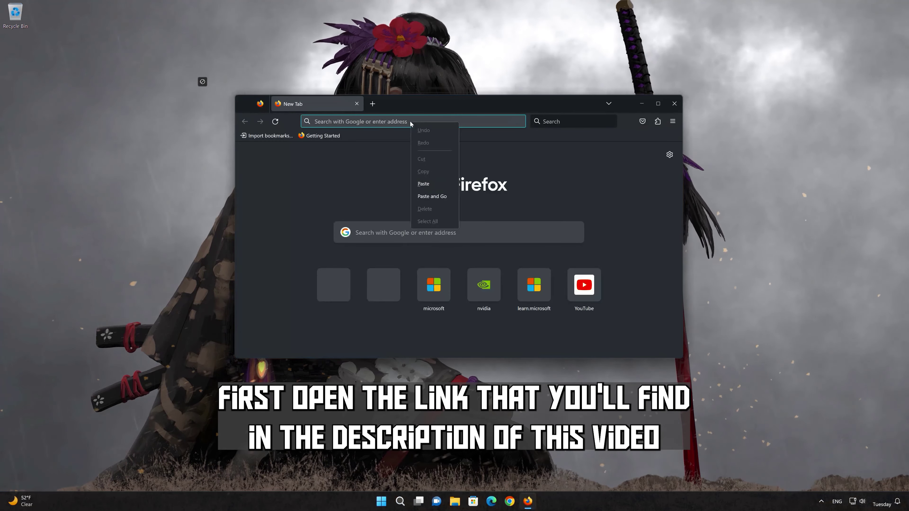
pyautogui.click(431, 183)
pyautogui.press('Return')
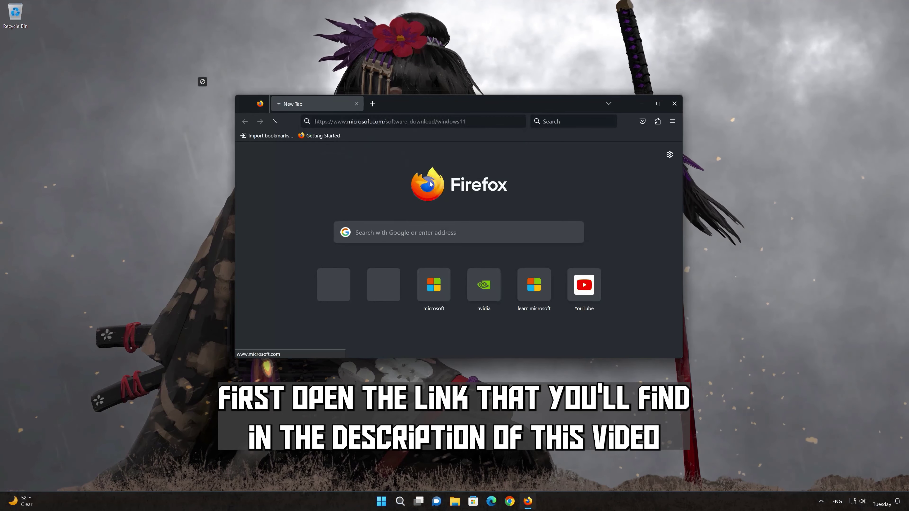
pyautogui.scroll(-4, 432, 190)
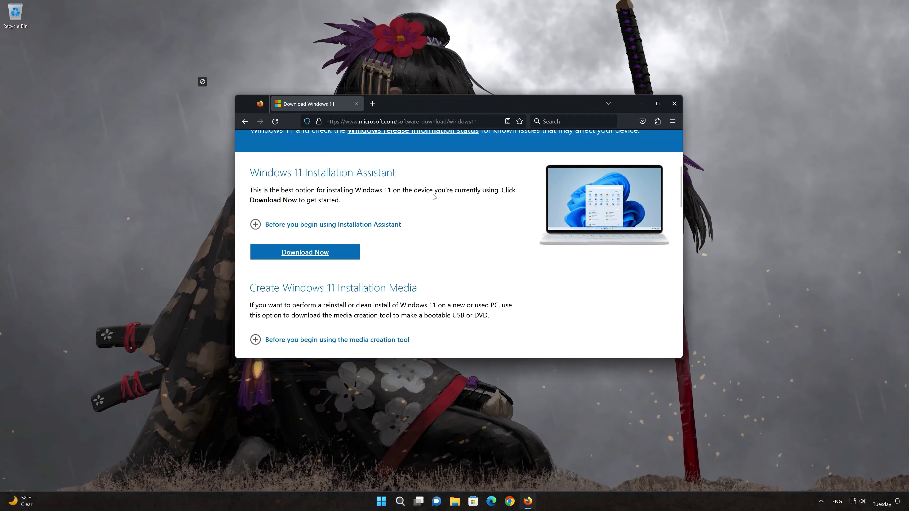
pyautogui.scroll(-3, 434, 196)
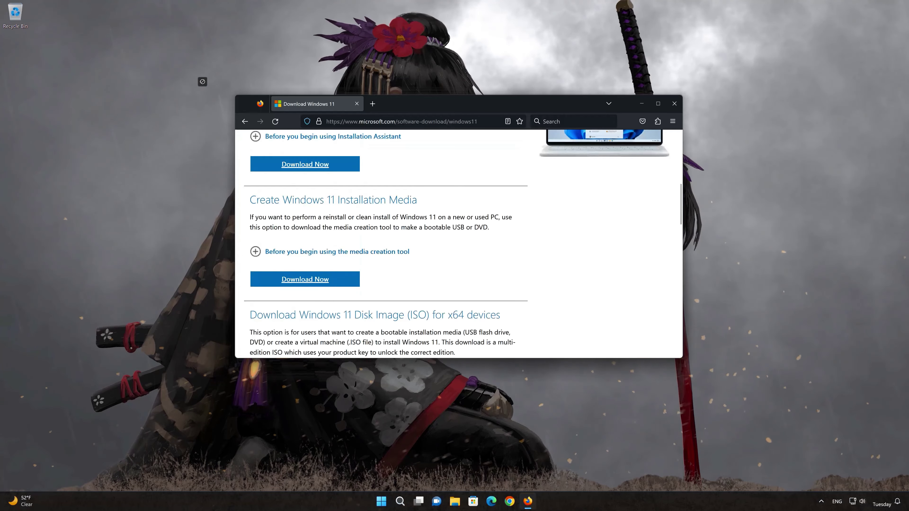
pyautogui.click(313, 286)
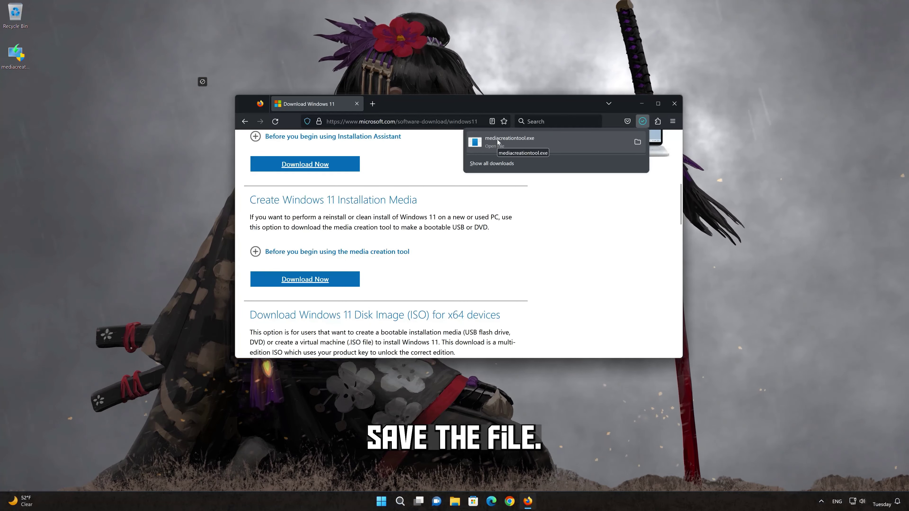
# Close Firefox, run the downloaded mediacreationtool from the desktop with elevation allowed, and accept its license terms
pyautogui.click(674, 103)
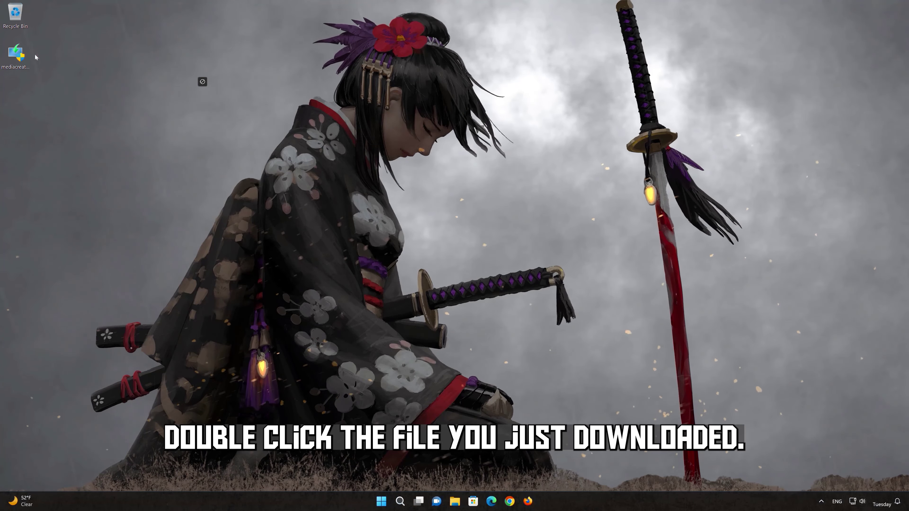
pyautogui.doubleClick(16, 55)
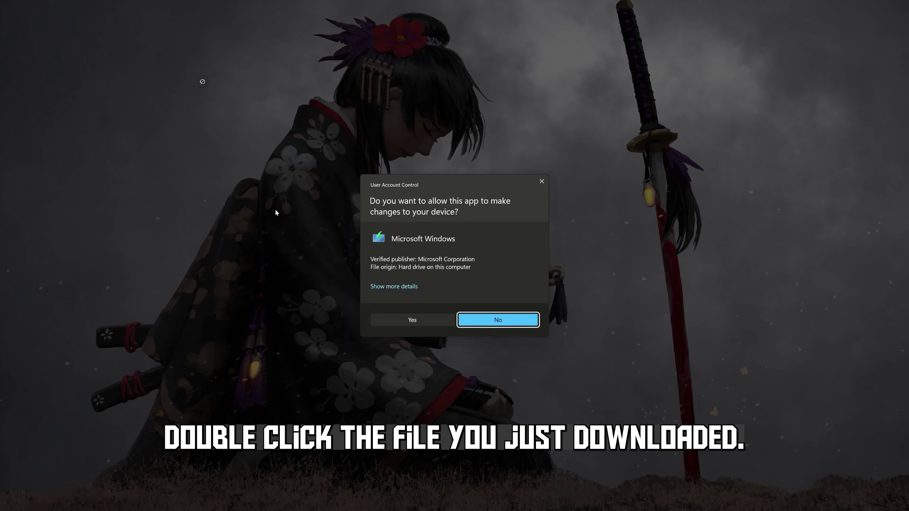
pyautogui.click(414, 322)
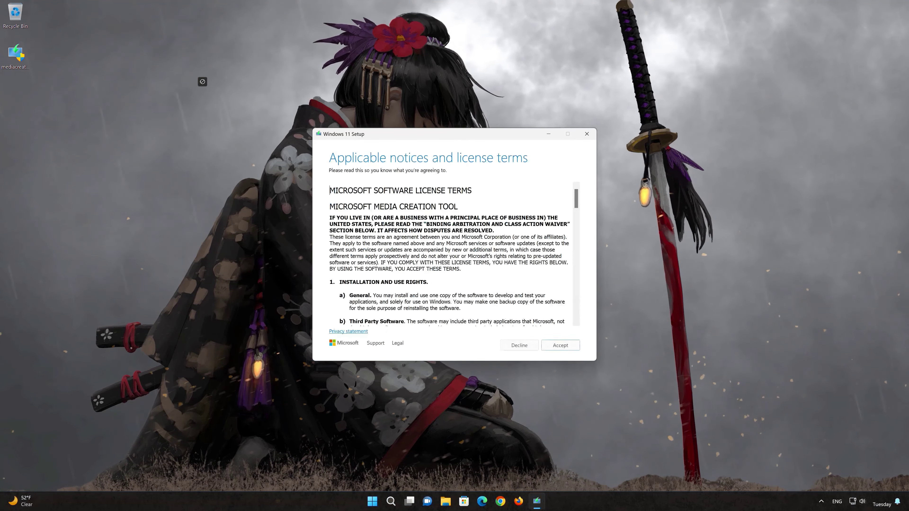
pyautogui.click(565, 350)
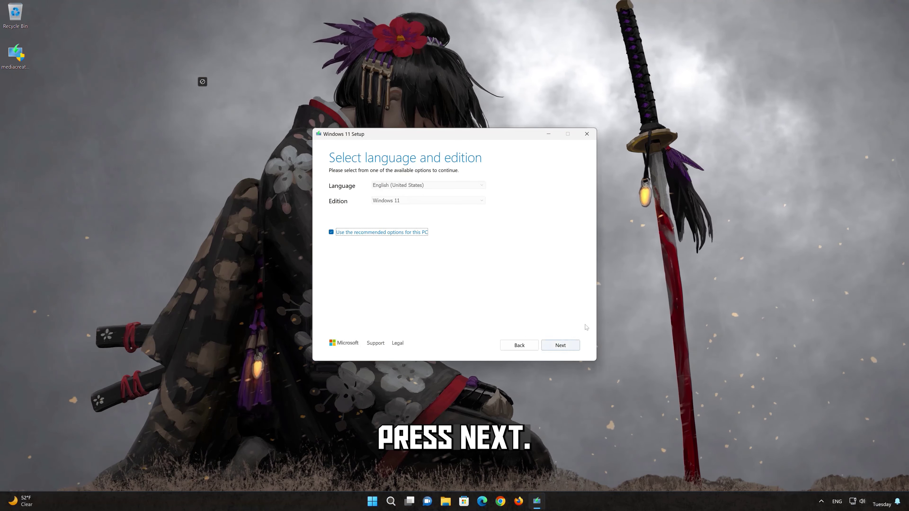
# Keep the recommended language and edition, choose ISO file as the media, and save it to the Desktop as Windows11
pyautogui.click(571, 348)
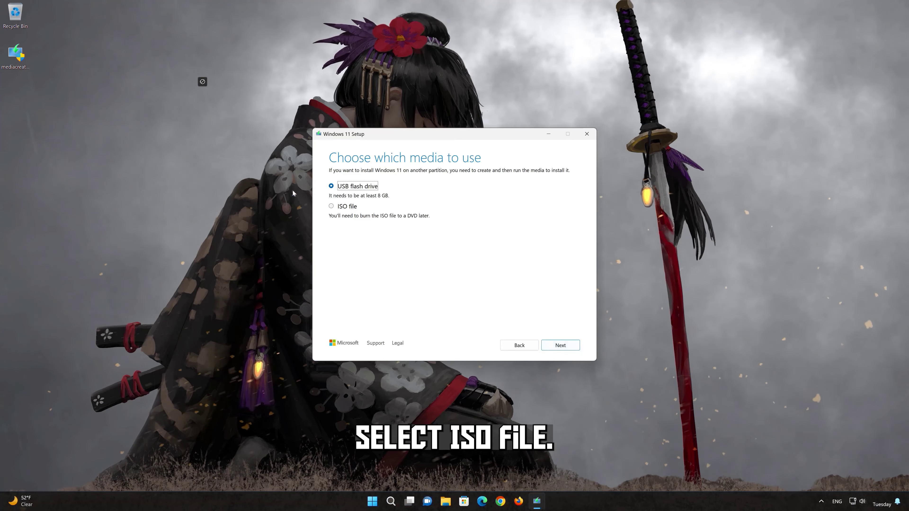
pyautogui.click(332, 207)
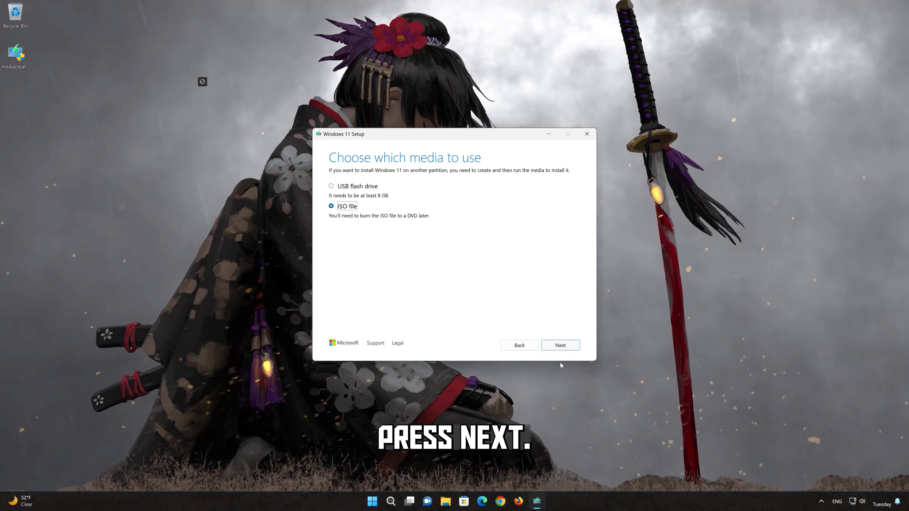
pyautogui.click(561, 345)
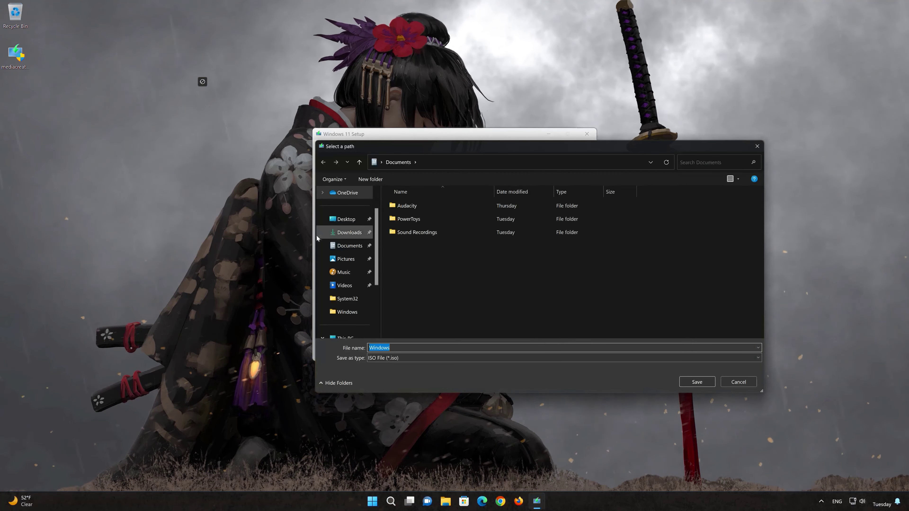
pyautogui.click(333, 221)
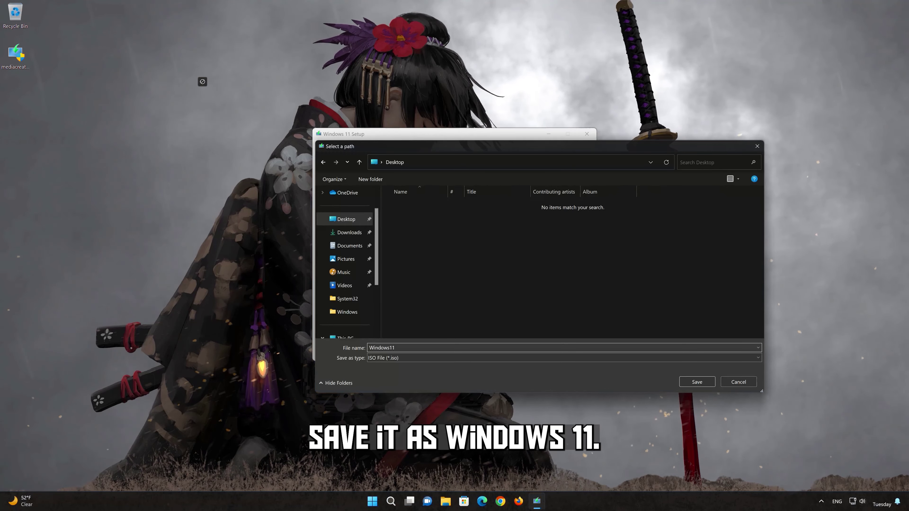
pyautogui.click(702, 381)
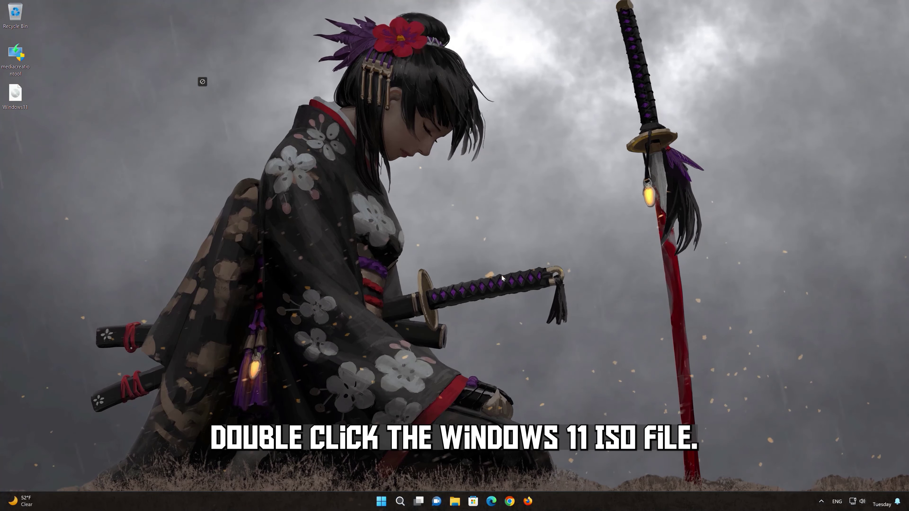
# Mount the Windows11 ISO from the desktop, run its setup application with elevation allowed, and close the DVD drive's folder window
pyautogui.doubleClick(16, 99)
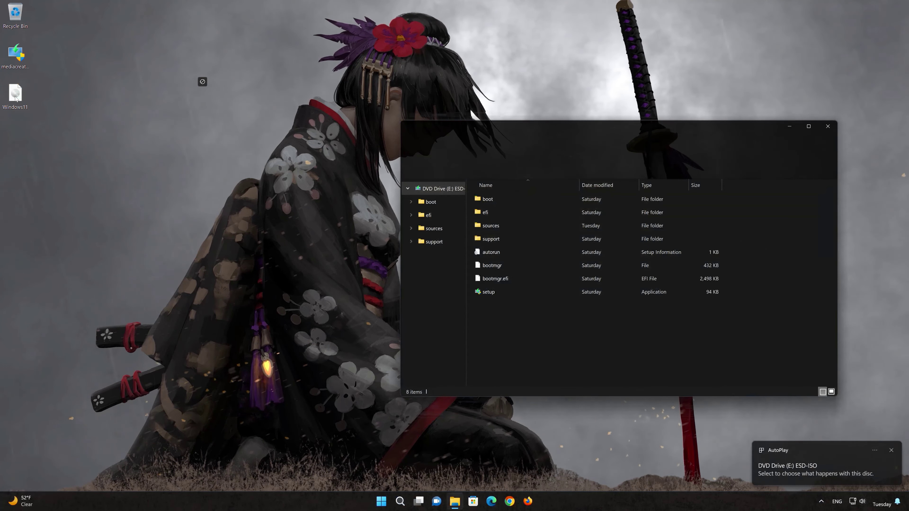
pyautogui.moveTo(553, 128); pyautogui.dragTo(461, 100)
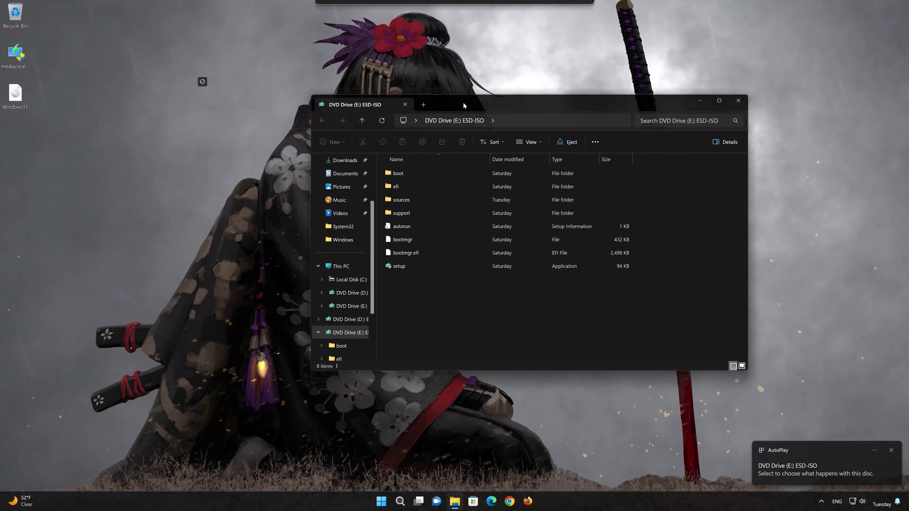
pyautogui.doubleClick(404, 264)
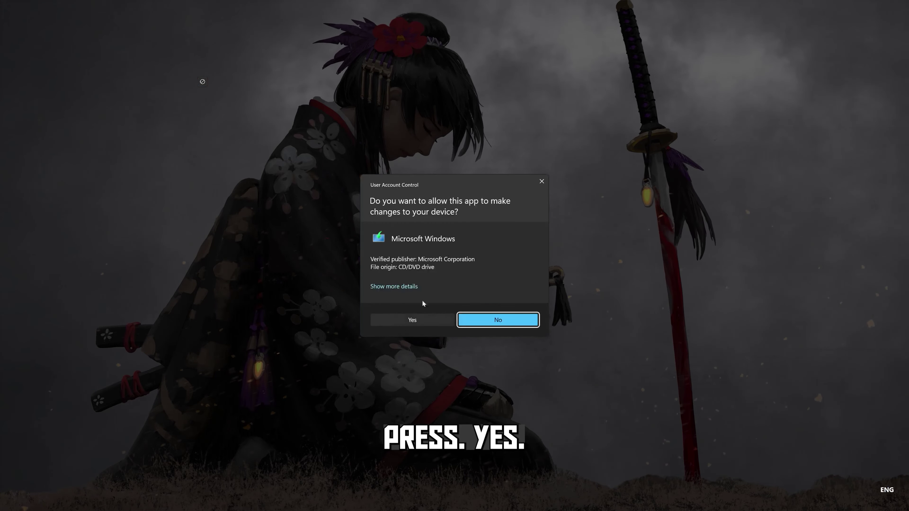
pyautogui.click(412, 321)
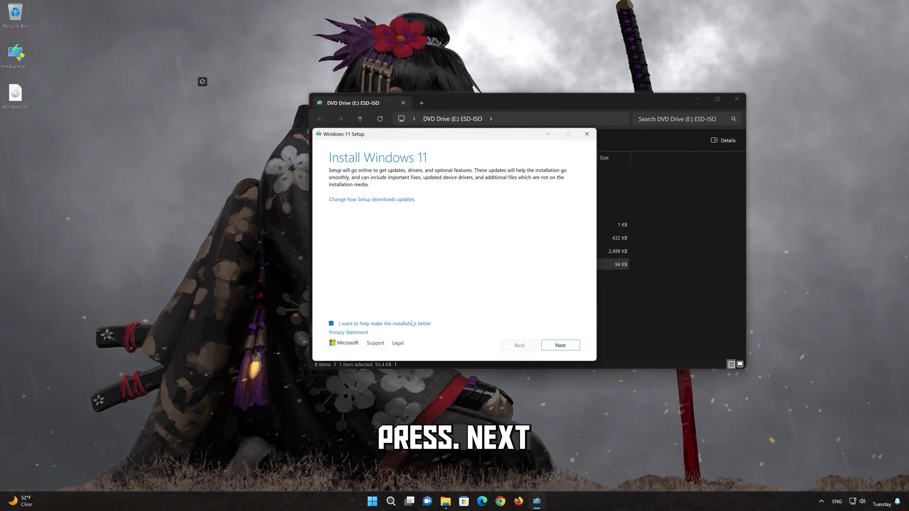
pyautogui.click(737, 98)
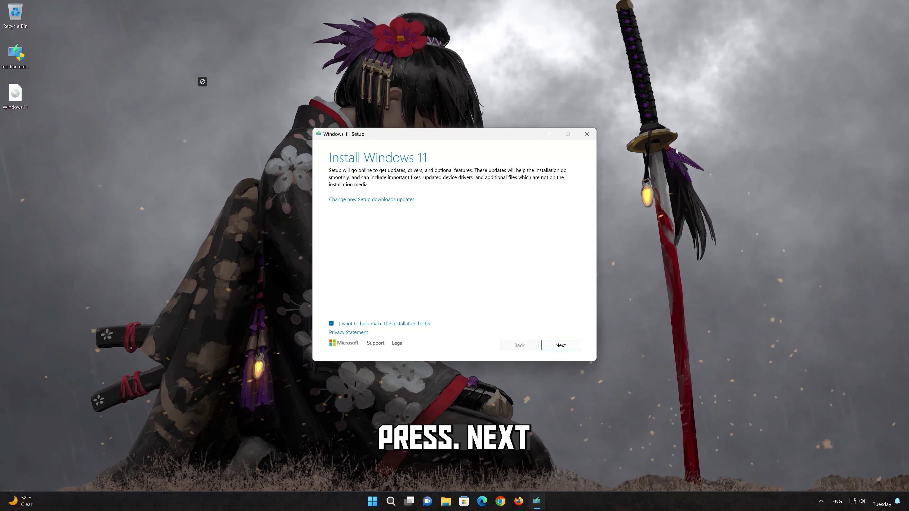
# Proceed through Windows 11 Setup, accept the license terms, and start installing Windows 11 Pro with personal files and apps kept
pyautogui.click(561, 345)
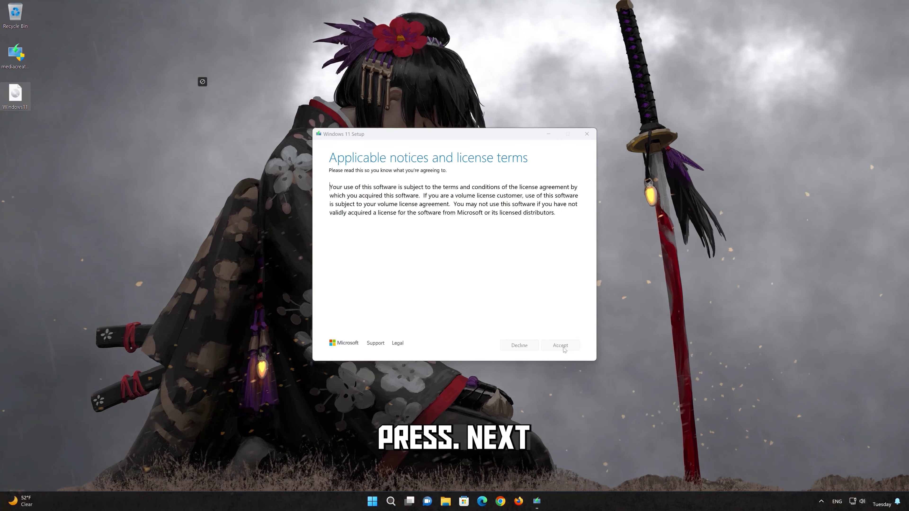
pyautogui.click(565, 345)
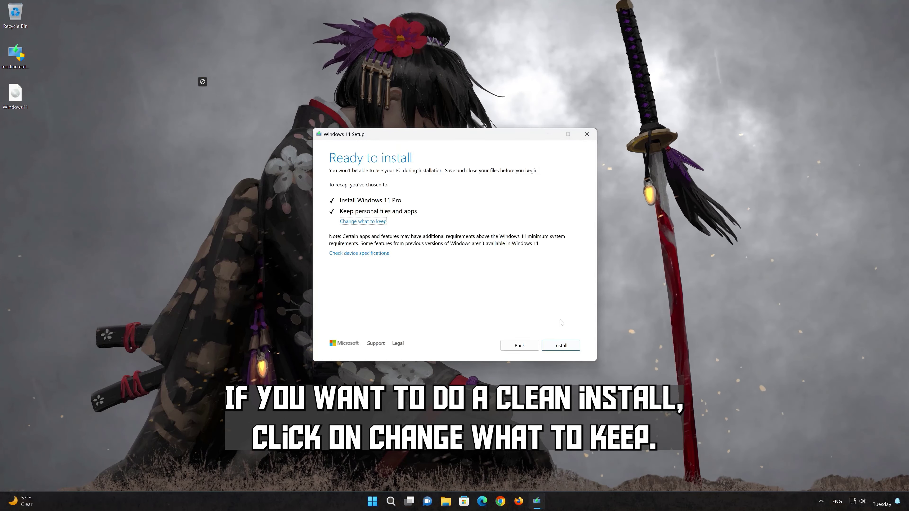
pyautogui.click(554, 348)
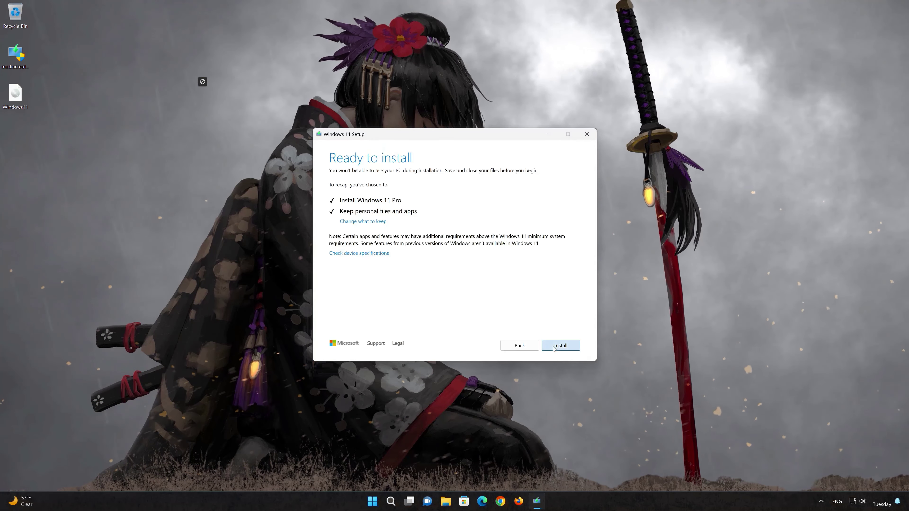